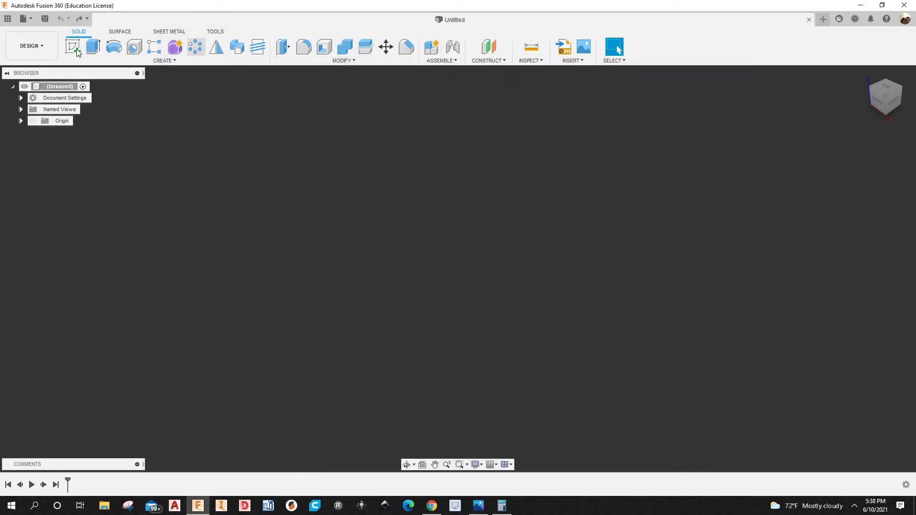
Start a sketch on the horizontal origin plane and draw a rectangle 69 in wide by 27 in high from the origin.
{"action": "left_click", "coordinate": [73, 47]}
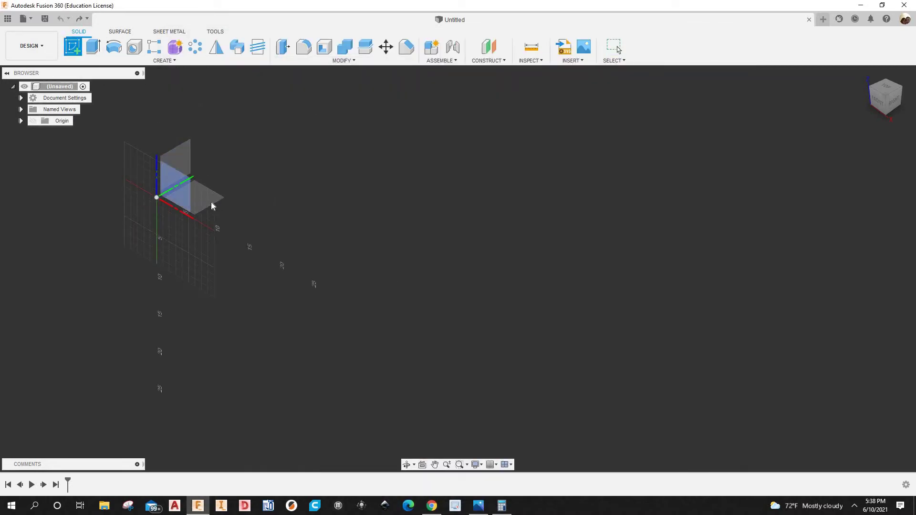
{"action": "left_click", "coordinate": [212, 206]}
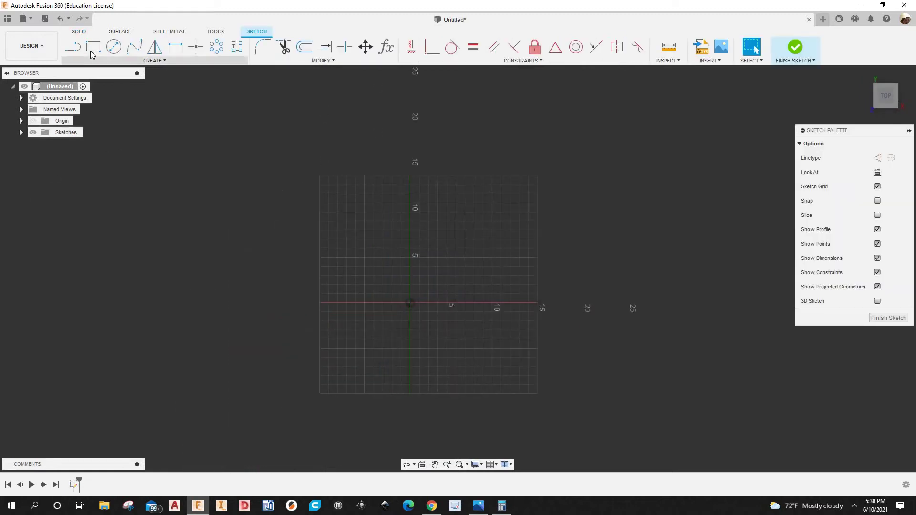
{"action": "left_click", "coordinate": [92, 48]}
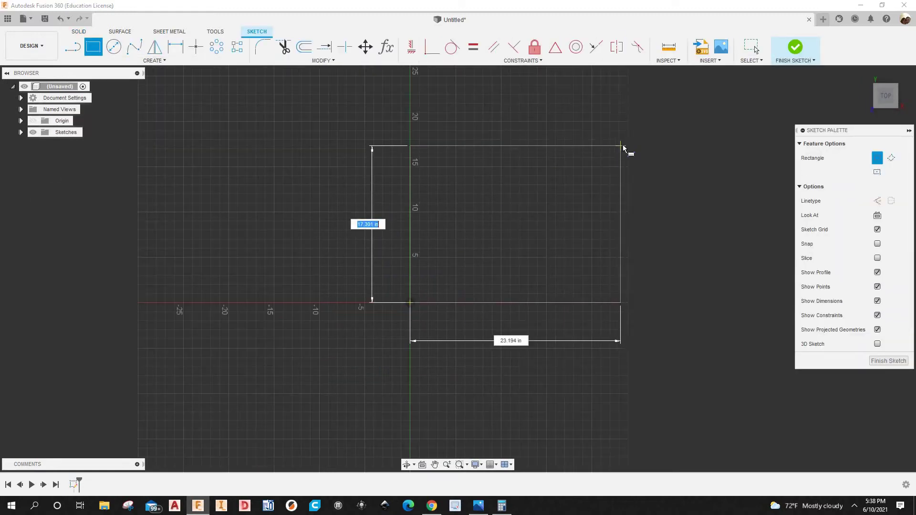
{"action": "type", "text": "27"}
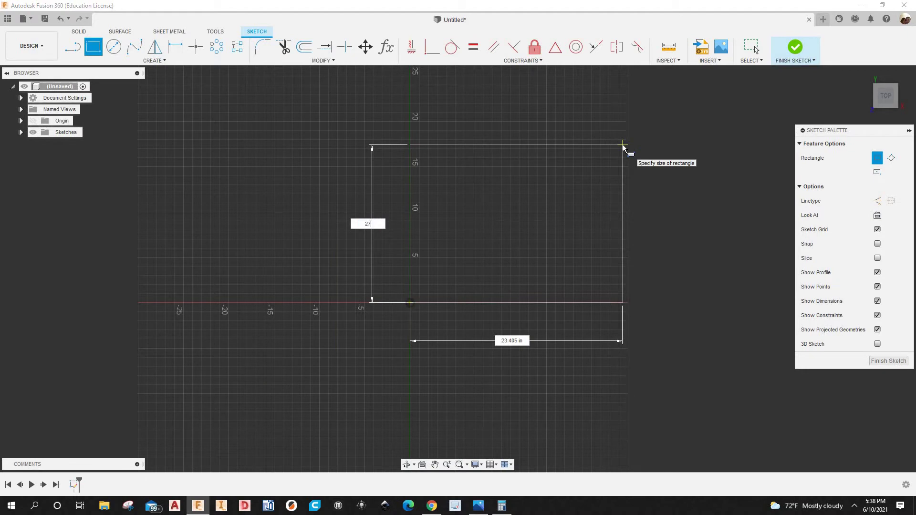
{"action": "key", "text": "Tab"}
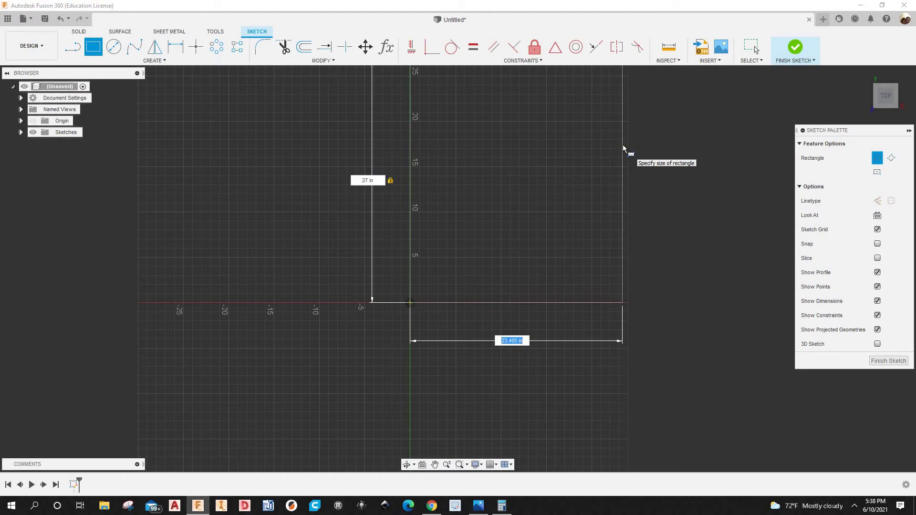
{"action": "type", "text": "69"}
{"action": "key", "text": "Return"}
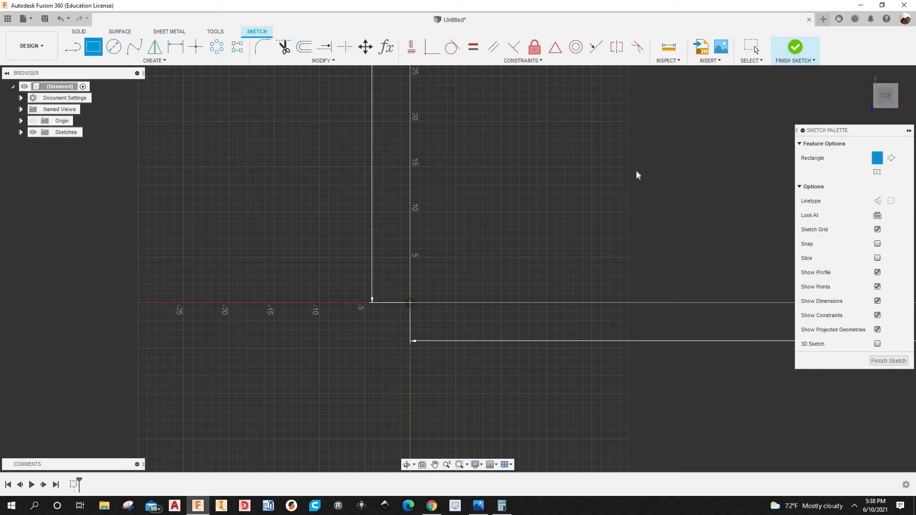
{"action": "key", "text": "Escape"}
{"action": "scroll", "coordinate": [620, 215], "scroll_direction": "down", "scroll_amount": 6}
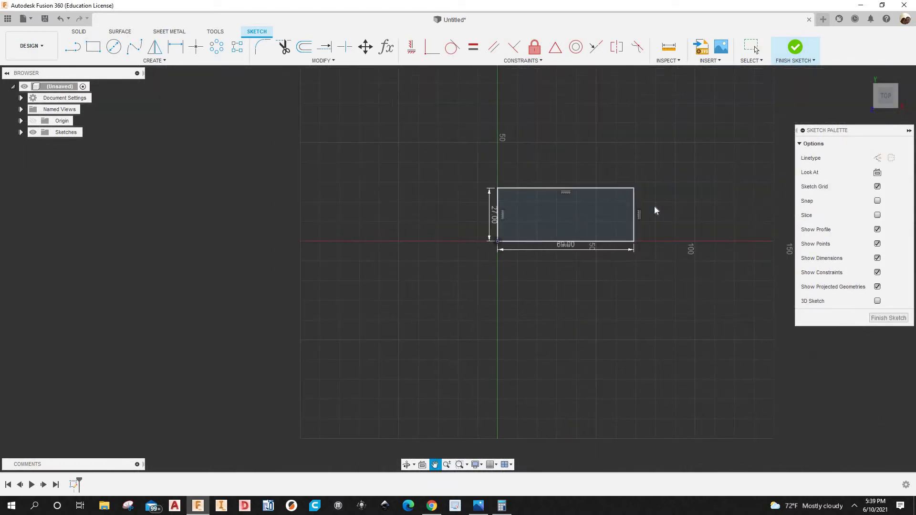
{"action": "scroll", "coordinate": [621, 219], "scroll_direction": "up", "scroll_amount": 5}
{"action": "scroll", "coordinate": [624, 216], "scroll_direction": "down", "scroll_amount": 2}
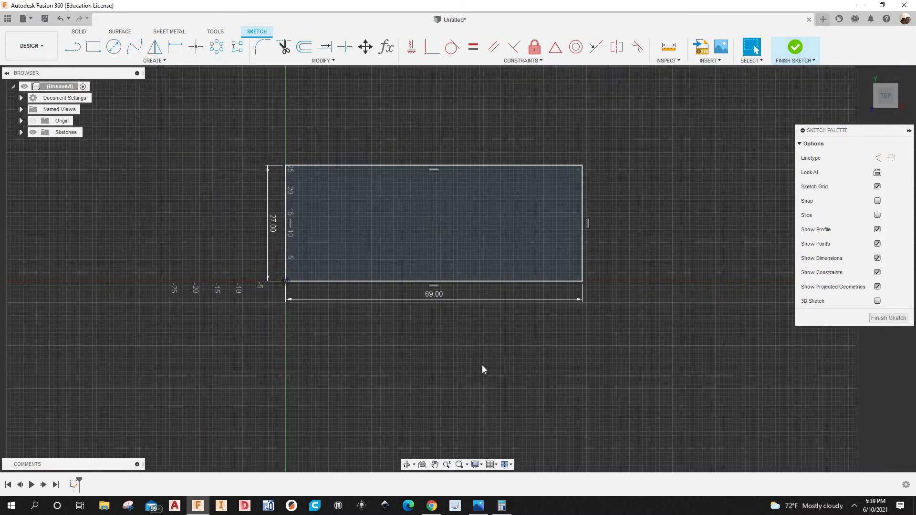
{"action": "middle_click_drag", "start_coordinate": [483, 370], "coordinate": [536, 368]}
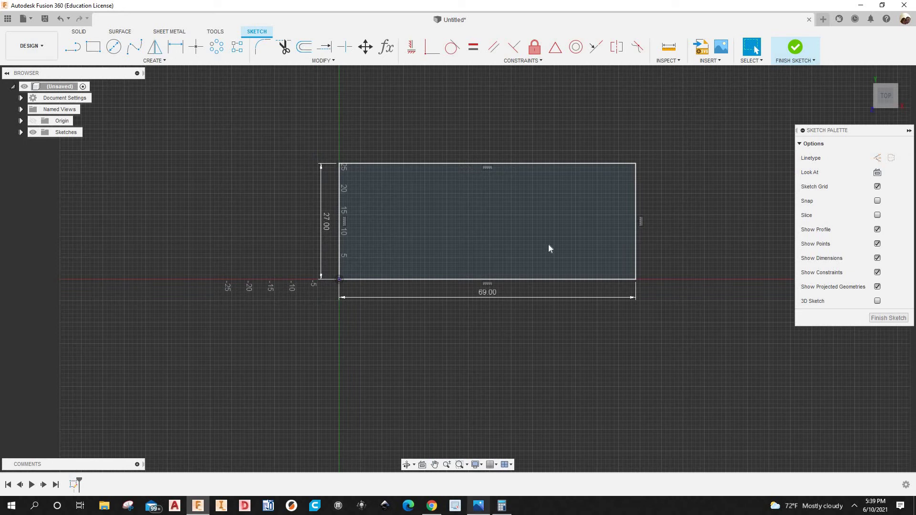
Check the hand-drawn layout in the IMG_1666.jpg photo and work out each opening's width in Calculator as (69 - 32) / 3.
{"action": "key", "text": "alt+Tab"}
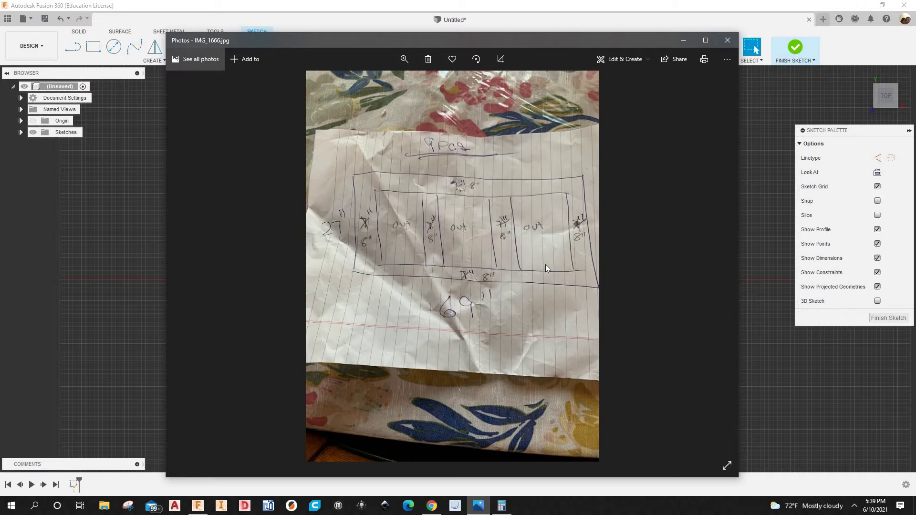
{"action": "left_click", "coordinate": [503, 507]}
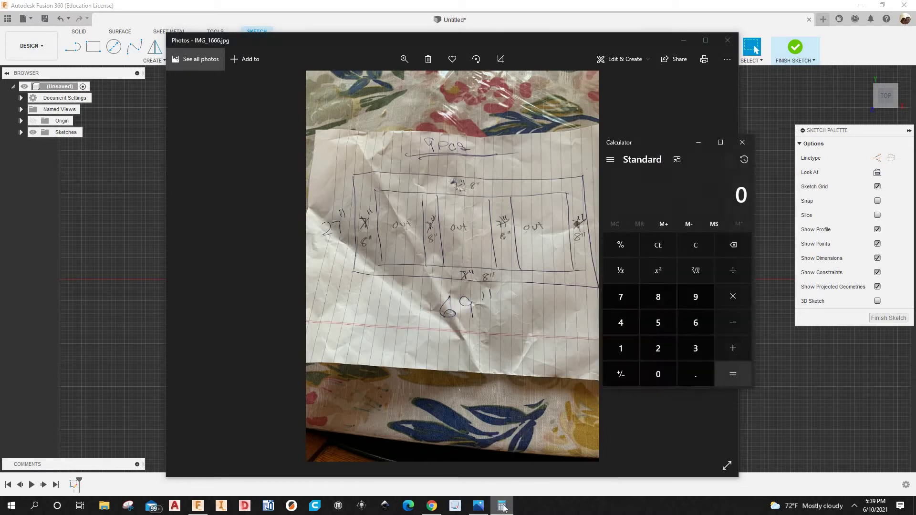
{"action": "type", "text": "69 - "}
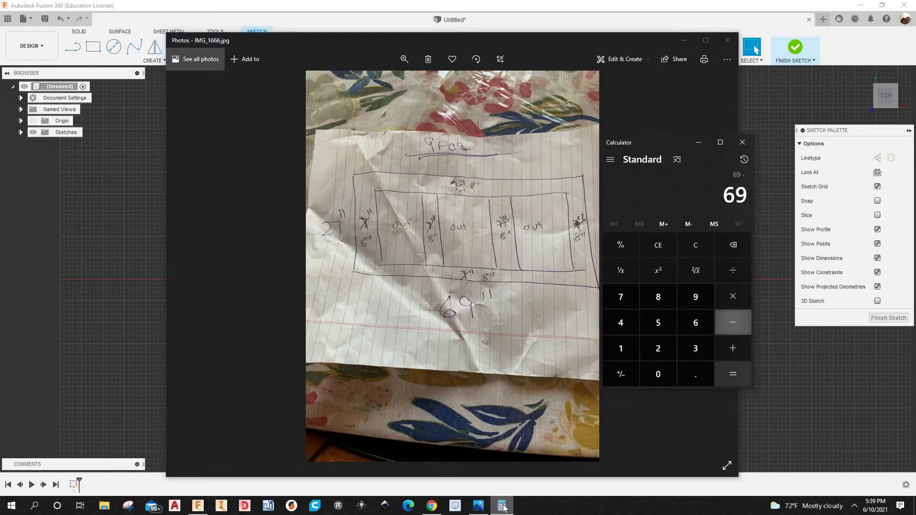
{"action": "type", "text": "32"}
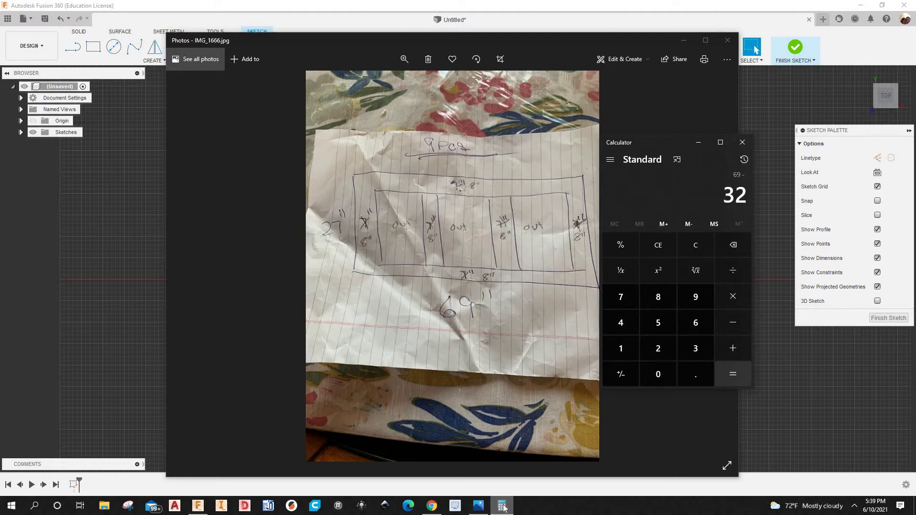
{"action": "key", "text": "Return"}
{"action": "type", "text": "/3"}
{"action": "key", "text": "Return"}
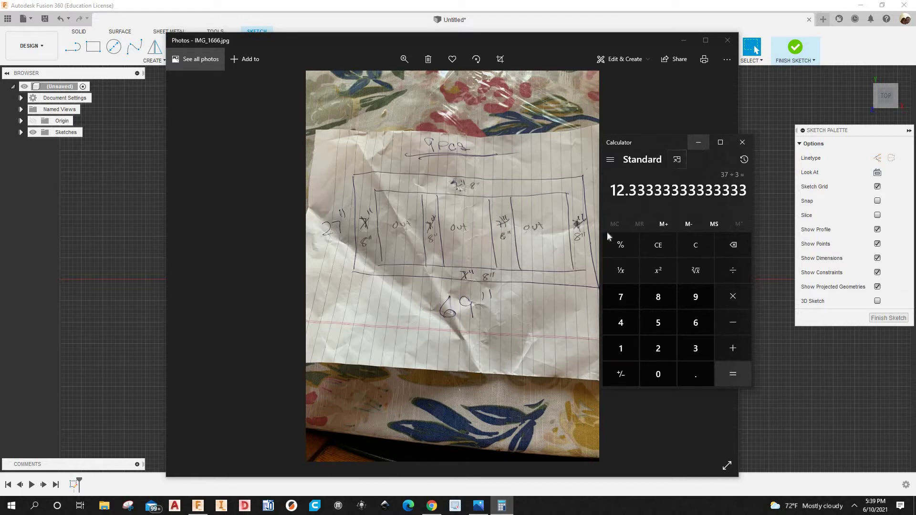
{"action": "left_click", "coordinate": [699, 149]}
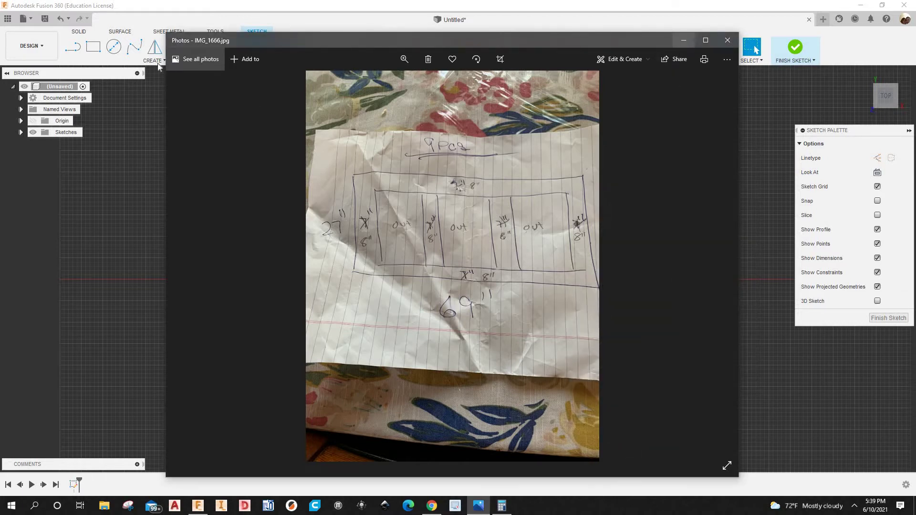
{"action": "left_click", "coordinate": [686, 42]}
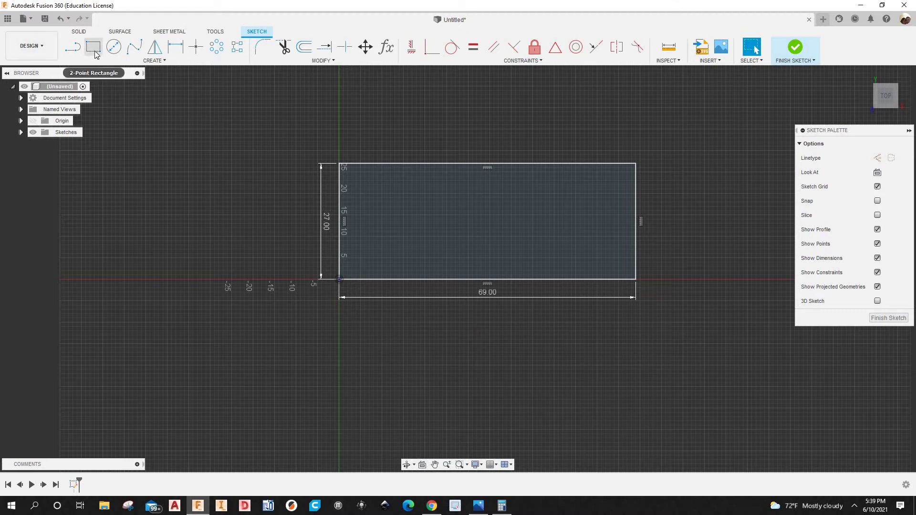
Draw a smaller rectangle inside the right part of the large one and dimension it 12.3 in wide by 11 in high.
{"action": "left_click", "coordinate": [94, 52]}
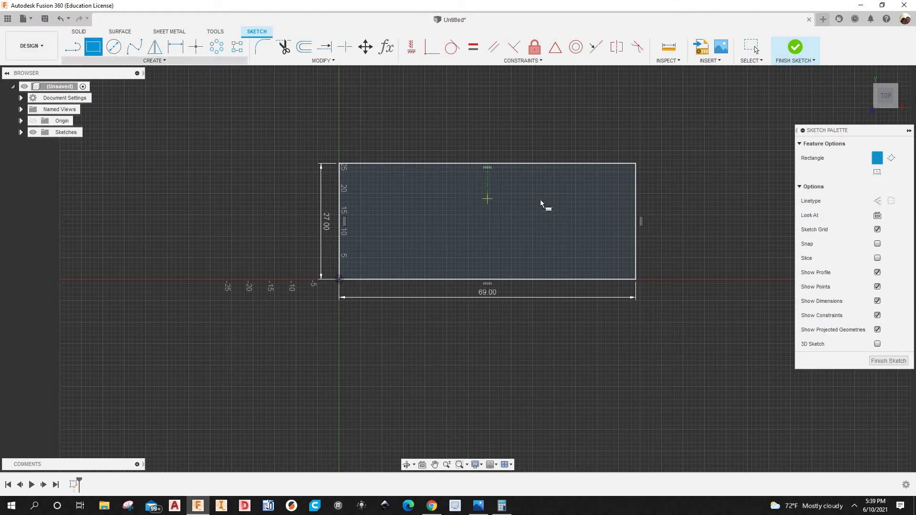
{"action": "left_click", "coordinate": [605, 263]}
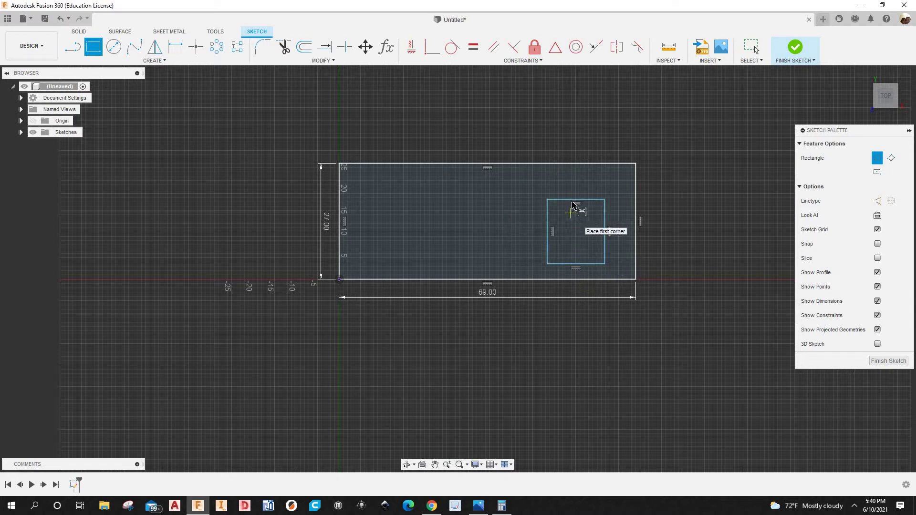
{"action": "key", "text": "d"}
{"action": "left_click", "coordinate": [578, 200]}
{"action": "left_click", "coordinate": [568, 148]}
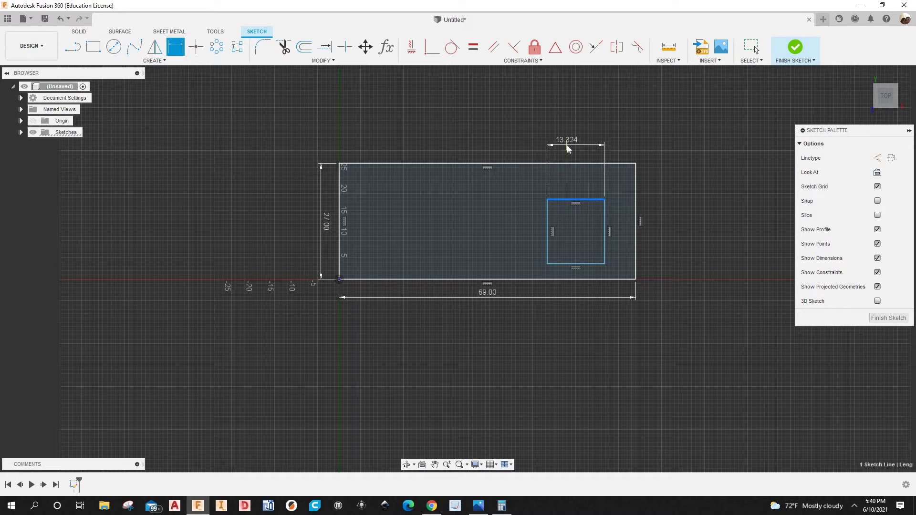
{"action": "type", "text": "12.3"}
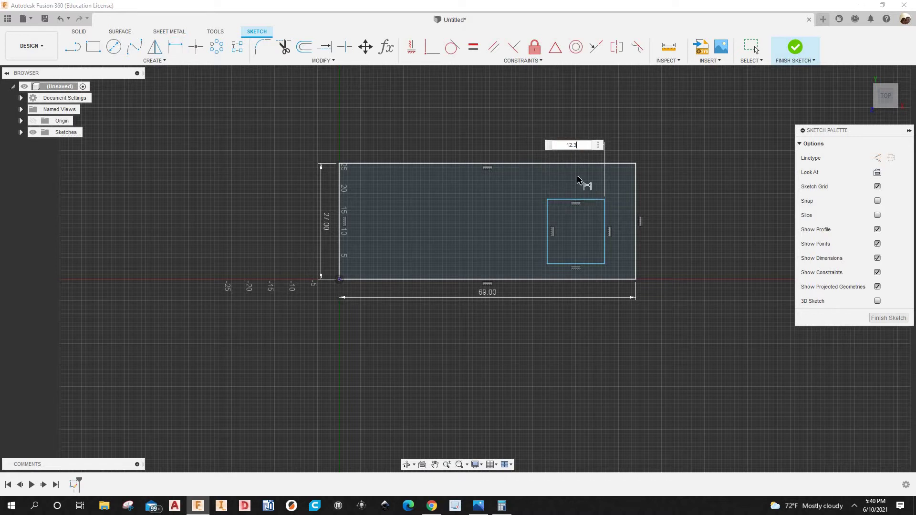
{"action": "key", "text": "Return"}
{"action": "left_click", "coordinate": [550, 237]}
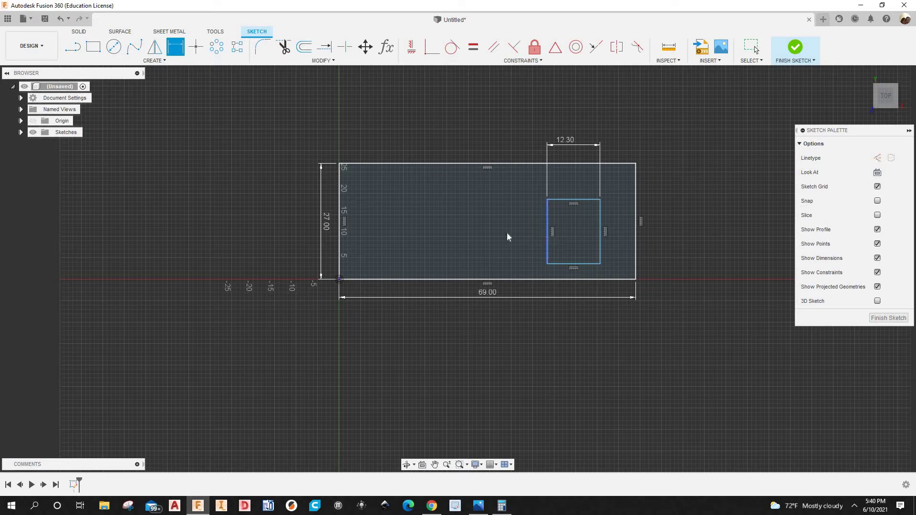
{"action": "left_click", "coordinate": [506, 233]}
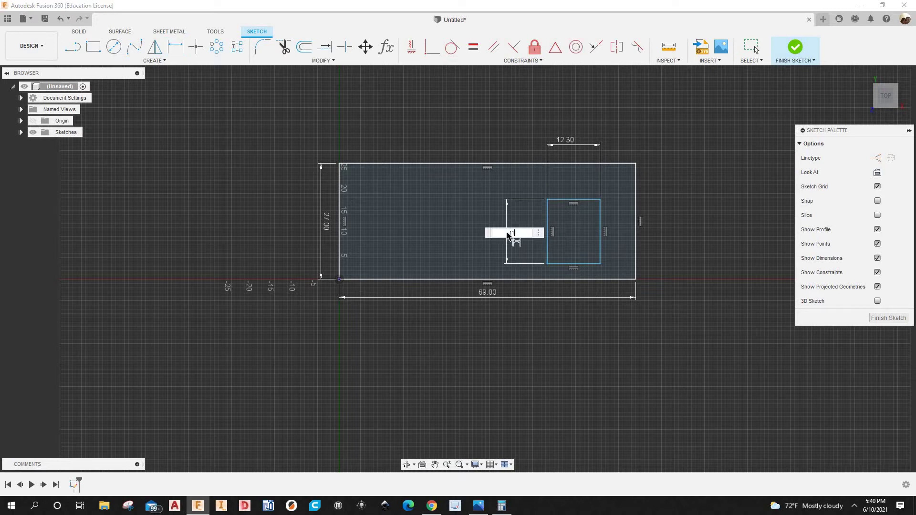
{"action": "type", "text": "11"}
{"action": "key", "text": "Return"}
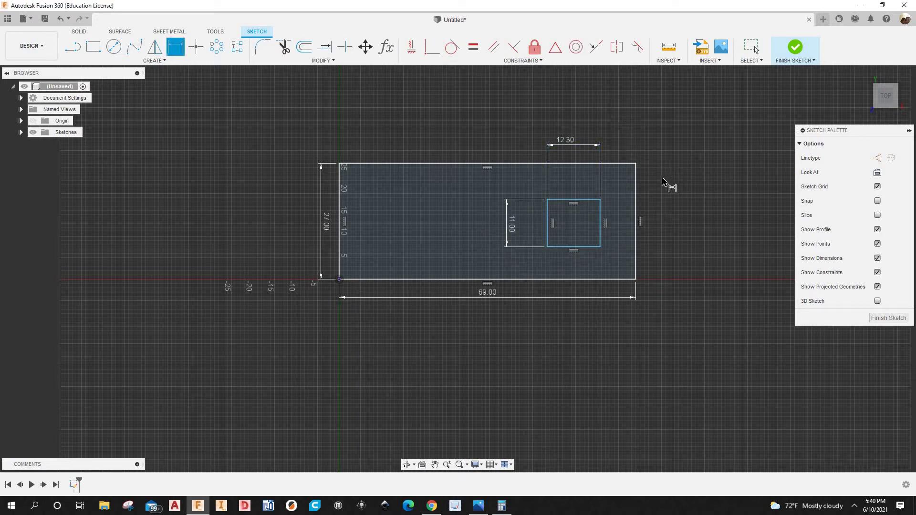
Dimension the horizontal distance from the small rectangle's upper-right corner to the outer rectangle's upper-right corner as 8 in.
{"action": "scroll", "coordinate": [663, 182], "scroll_direction": "up", "scroll_amount": 5}
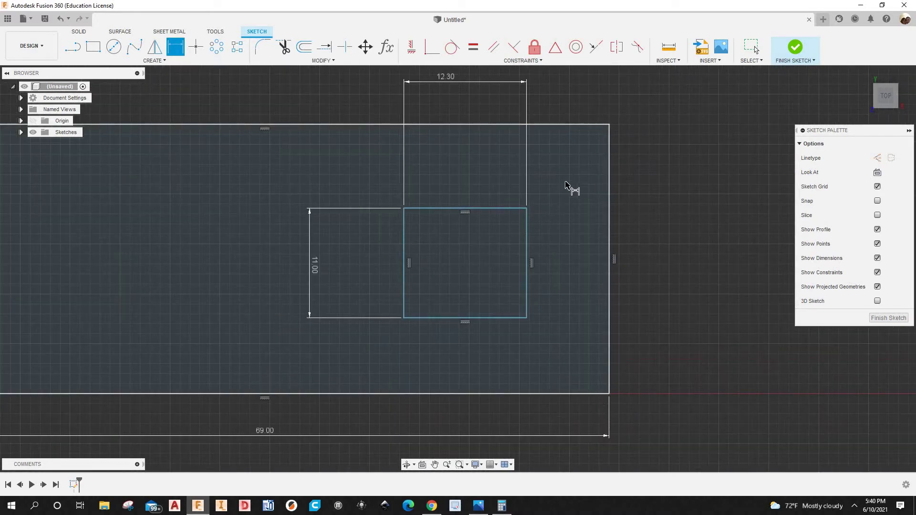
{"action": "scroll", "coordinate": [559, 251], "scroll_direction": "down", "scroll_amount": 2}
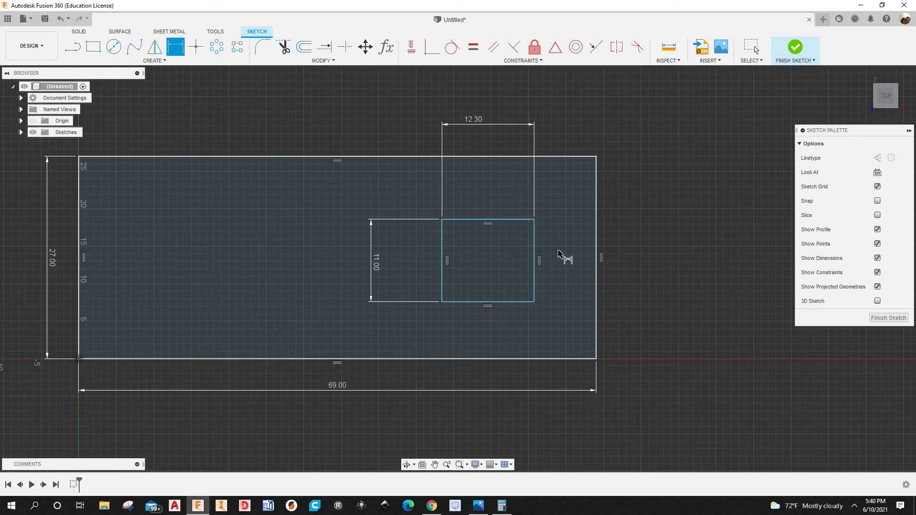
{"action": "scroll", "coordinate": [556, 248], "scroll_direction": "up", "scroll_amount": 2}
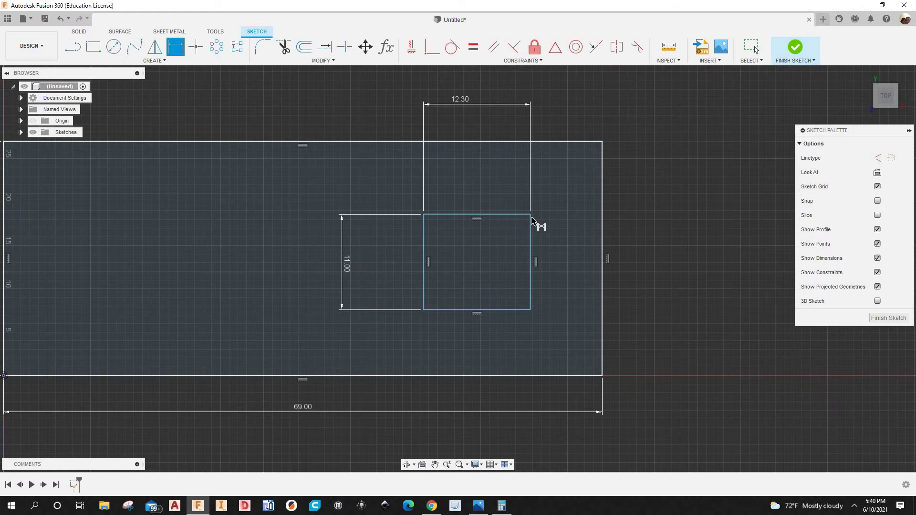
{"action": "left_click", "coordinate": [531, 214]}
{"action": "left_click", "coordinate": [603, 142]}
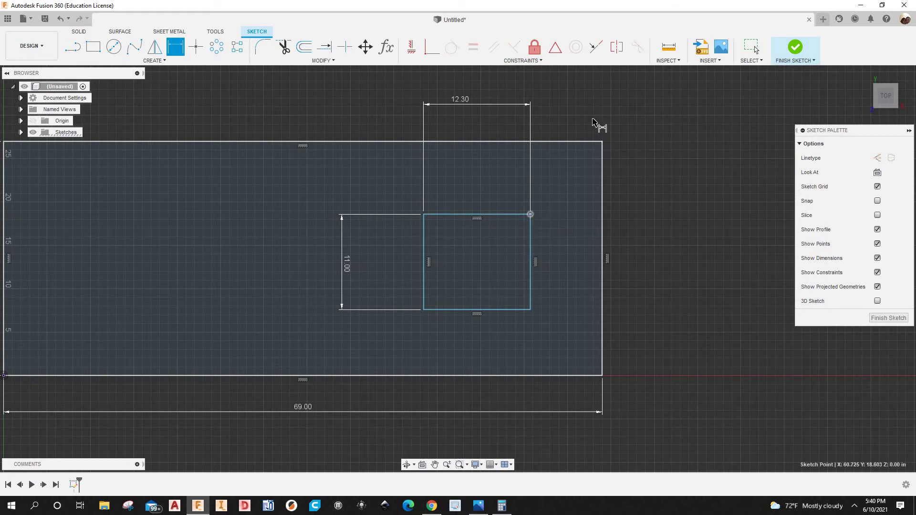
{"action": "left_click", "coordinate": [586, 91]}
{"action": "type", "text": "8"}
{"action": "key", "text": "Return"}
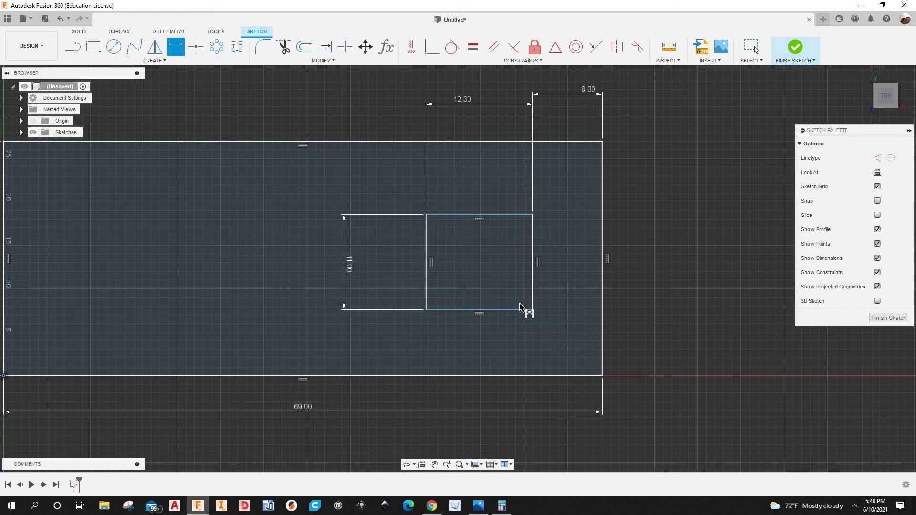
Dimension the vertical distance between the lower-right corners of the small and outer rectangles as 8 in.
{"action": "scroll", "coordinate": [522, 305], "scroll_direction": "up", "scroll_amount": 4}
{"action": "left_click", "coordinate": [533, 309]}
{"action": "scroll", "coordinate": [525, 300], "scroll_direction": "down", "scroll_amount": 2}
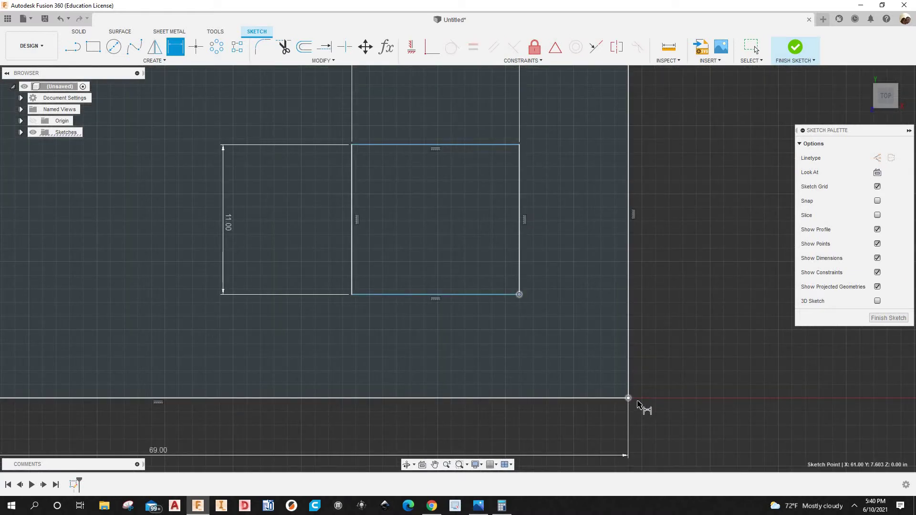
{"action": "left_click", "coordinate": [629, 399]}
{"action": "left_click", "coordinate": [674, 386]}
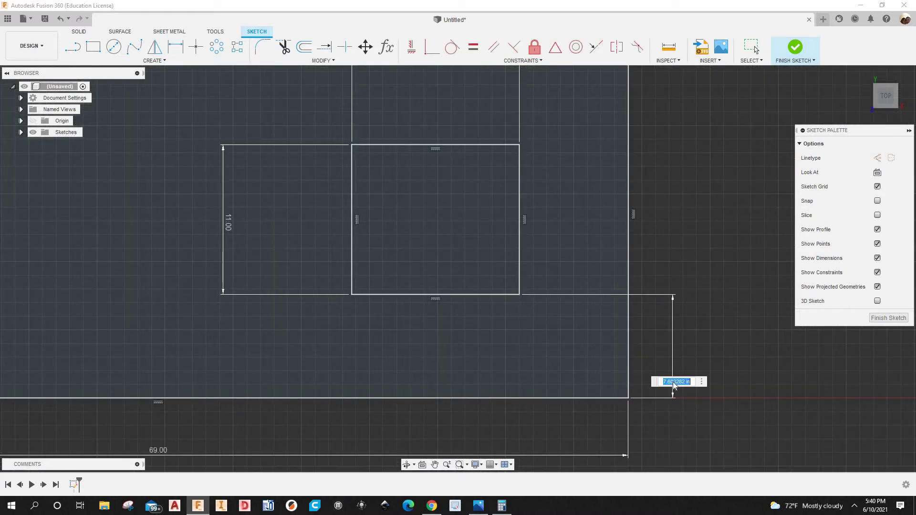
{"action": "type", "text": "8"}
{"action": "key", "text": "Return"}
Pattern the small rectangle's four sides along the outer rectangle's upper edge, with a quantity of 3 and a spacing of 12.3+8 in.
{"action": "scroll", "coordinate": [652, 203], "scroll_direction": "down", "scroll_amount": 2}
{"action": "scroll", "coordinate": [651, 196], "scroll_direction": "down", "scroll_amount": 2}
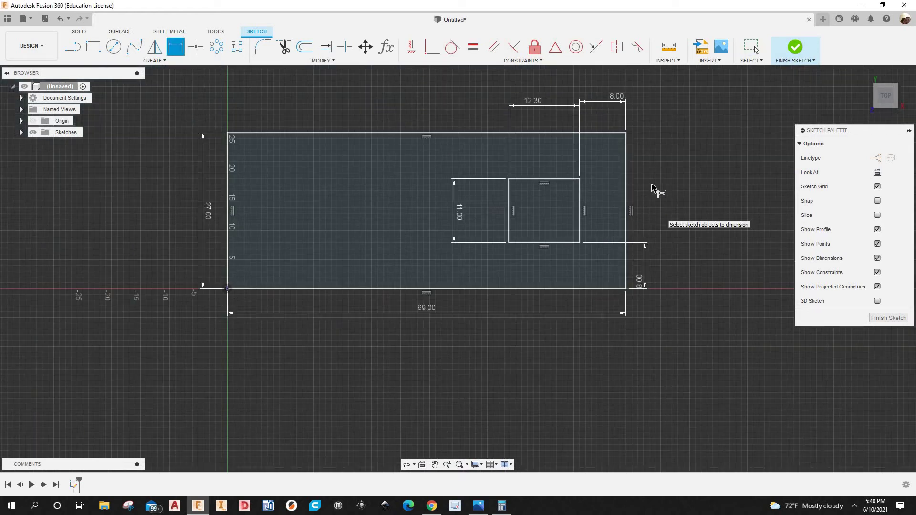
{"action": "scroll", "coordinate": [614, 200], "scroll_direction": "down", "scroll_amount": 1}
{"action": "scroll", "coordinate": [413, 200], "scroll_direction": "up", "scroll_amount": 3}
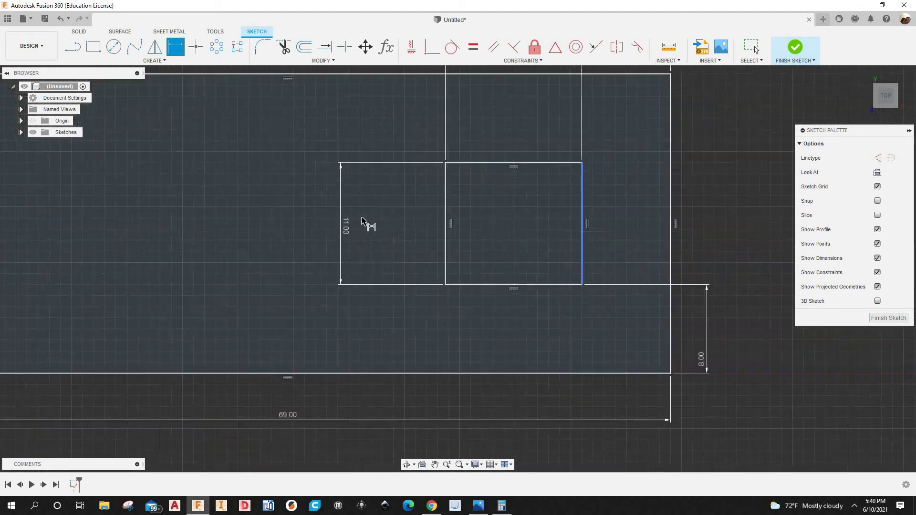
{"action": "scroll", "coordinate": [299, 205], "scroll_direction": "down", "scroll_amount": 2}
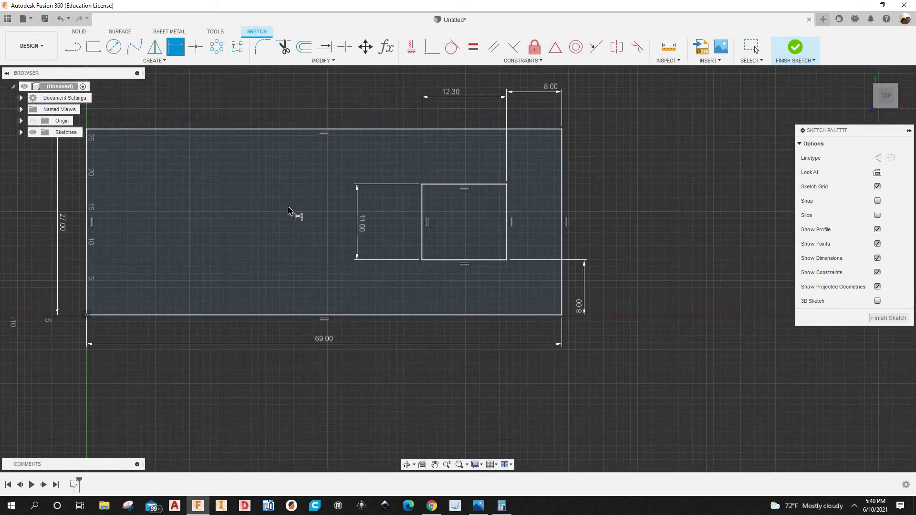
{"action": "left_click", "coordinate": [165, 61]}
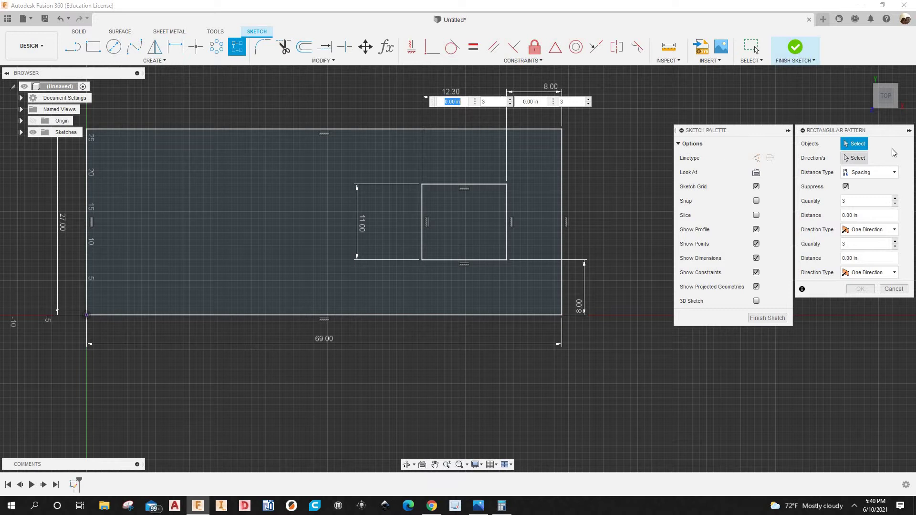
{"action": "left_click", "coordinate": [423, 207]}
{"action": "left_click", "coordinate": [478, 260]}
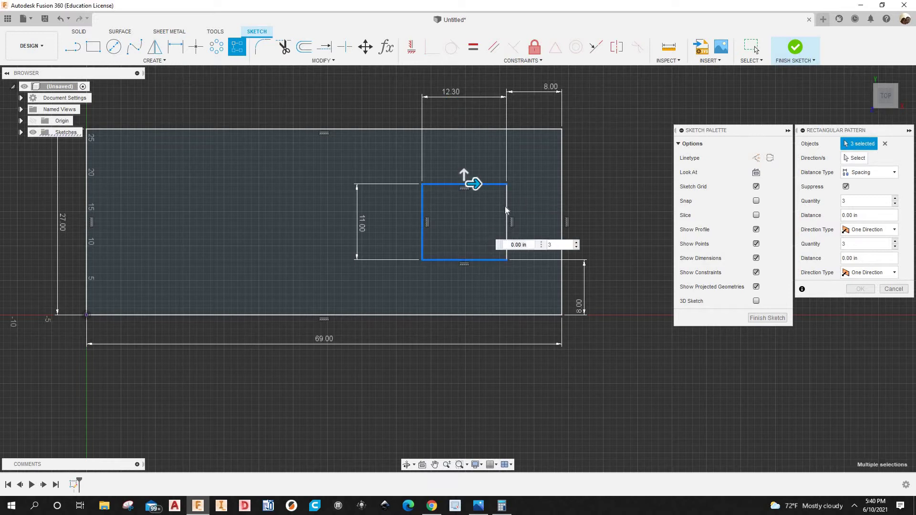
{"action": "left_click", "coordinate": [507, 210]}
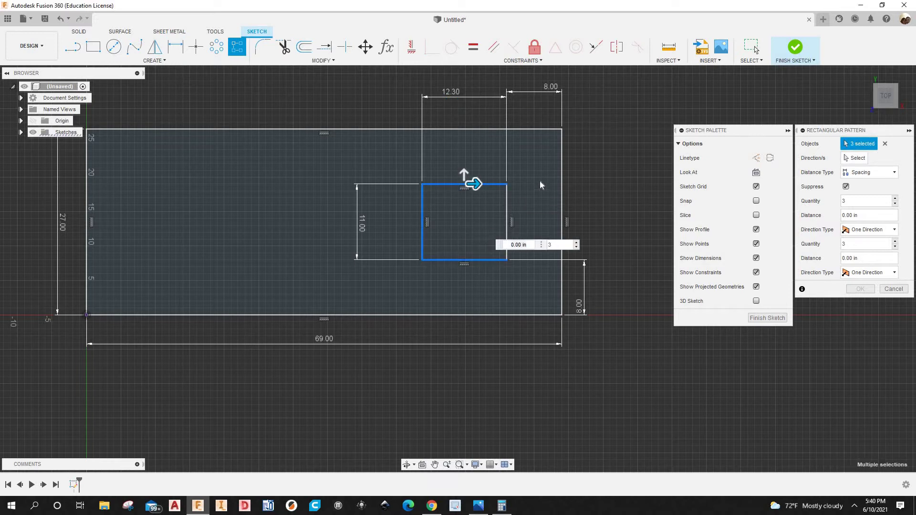
{"action": "left_click", "coordinate": [855, 159]}
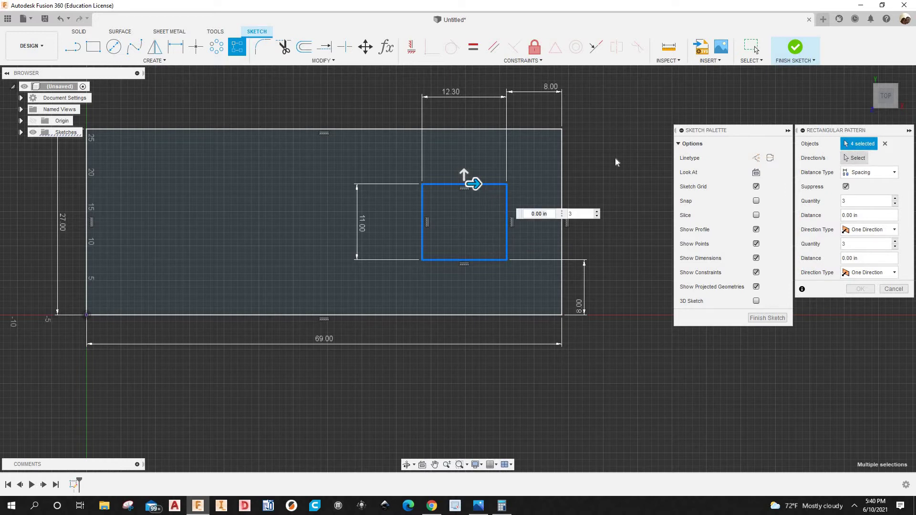
{"action": "left_click", "coordinate": [381, 129]}
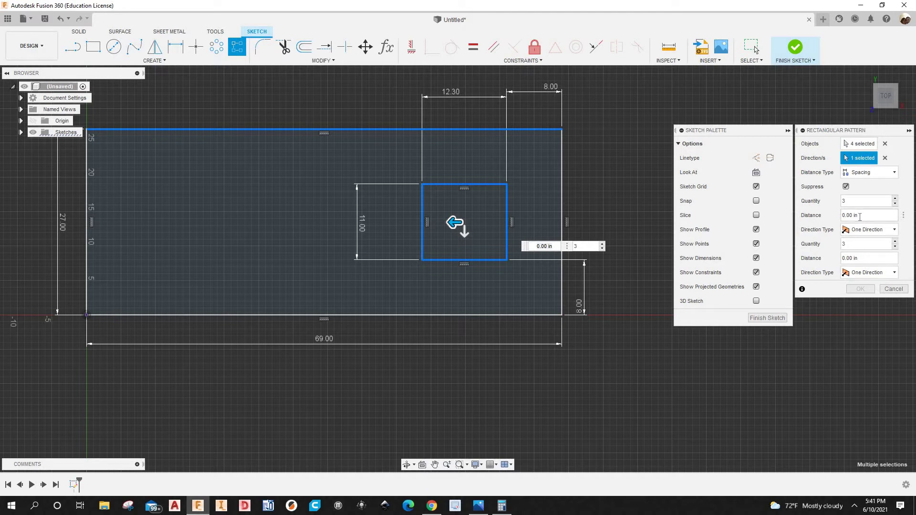
{"action": "left_click", "coordinate": [832, 217]}
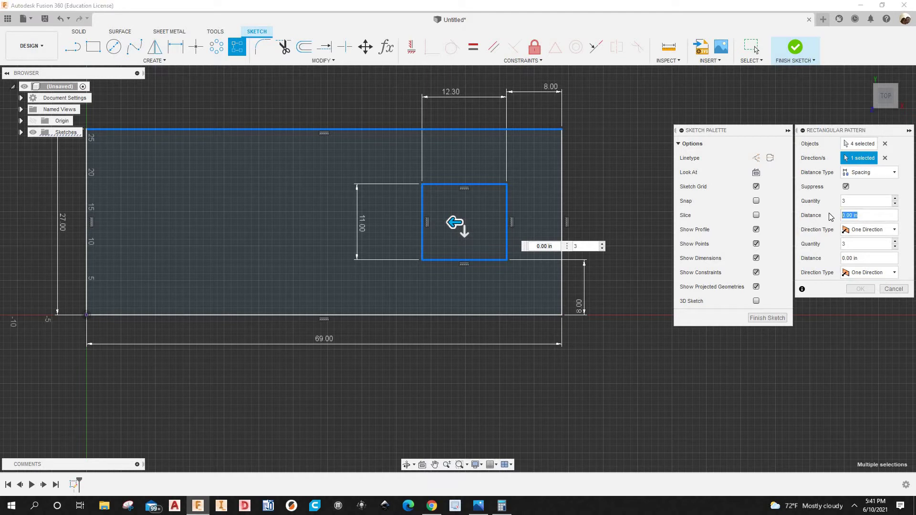
{"action": "type", "text": "12.3+8"}
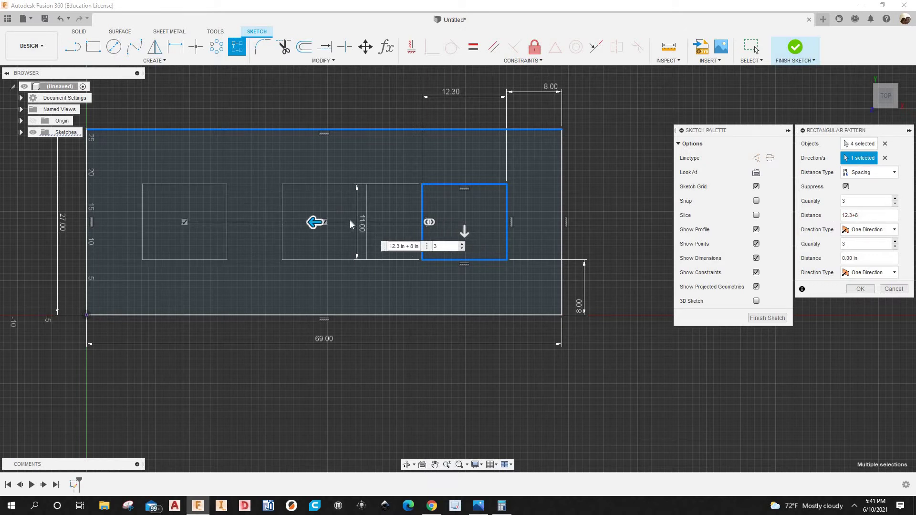
{"action": "left_click", "coordinate": [861, 289]}
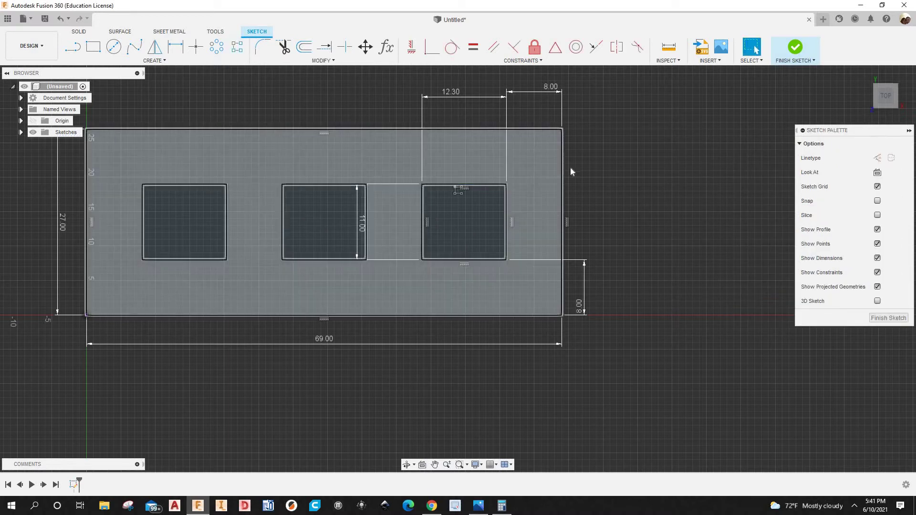
Add driven dimensions between the facing lower corners of the middle and right openings and of the left and middle openings.
{"action": "scroll", "coordinate": [580, 269], "scroll_direction": "up", "scroll_amount": 2}
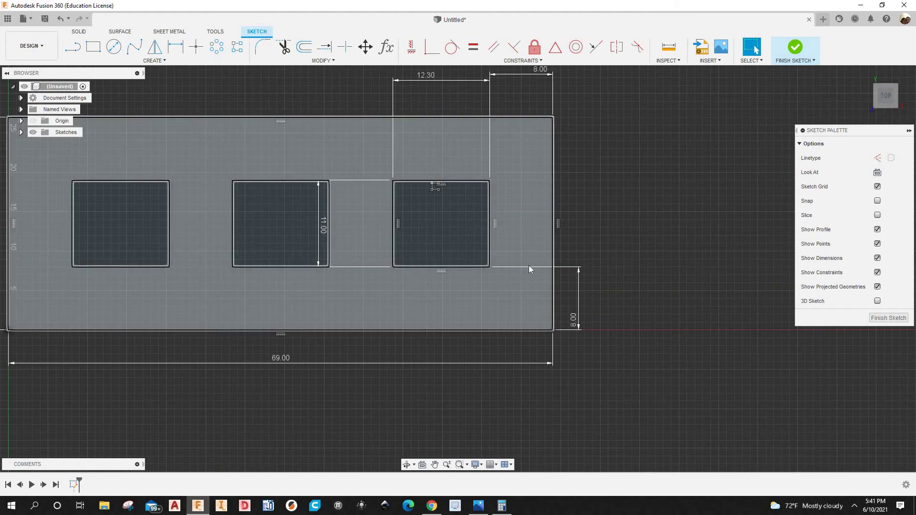
{"action": "scroll", "coordinate": [437, 282], "scroll_direction": "down", "scroll_amount": 3}
{"action": "scroll", "coordinate": [377, 277], "scroll_direction": "up", "scroll_amount": 4}
{"action": "scroll", "coordinate": [370, 278], "scroll_direction": "up", "scroll_amount": 2}
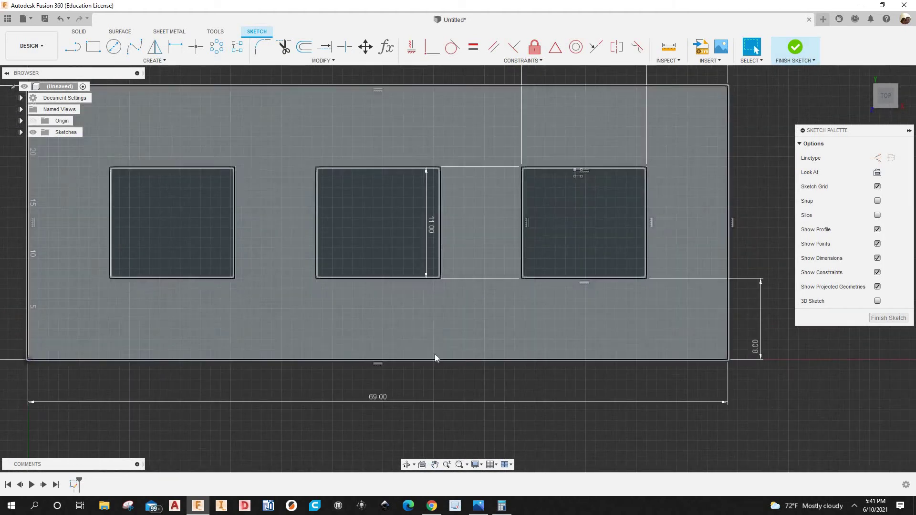
{"action": "scroll", "coordinate": [434, 354], "scroll_direction": "down", "scroll_amount": 3}
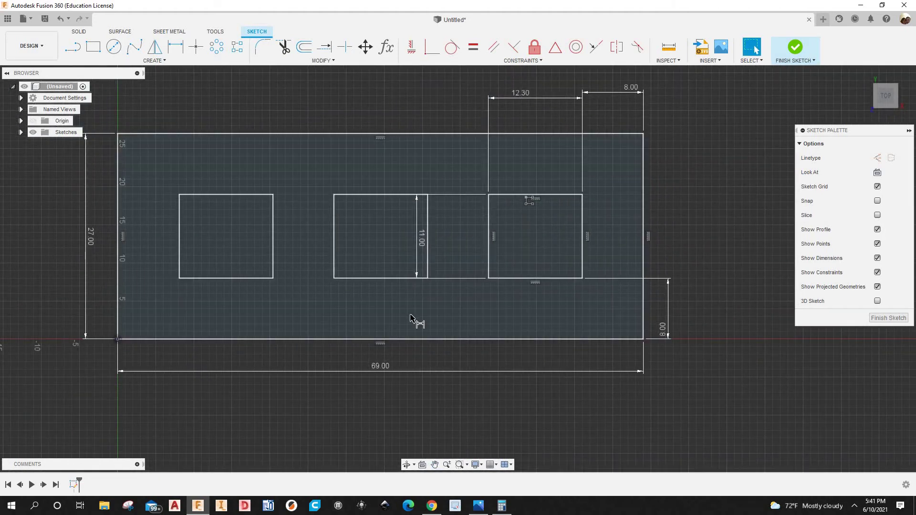
{"action": "key", "text": "d"}
{"action": "left_click", "coordinate": [488, 280]}
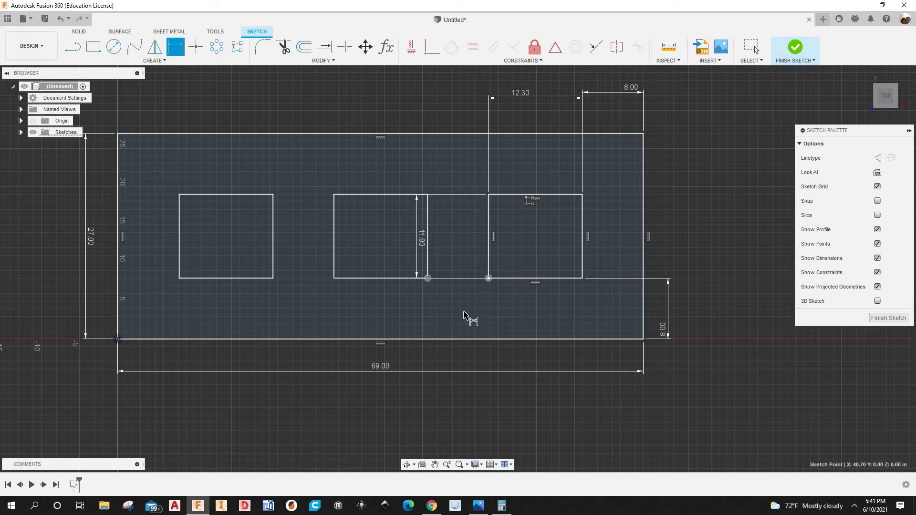
{"action": "left_click", "coordinate": [465, 316]}
{"action": "key", "text": "Return"}
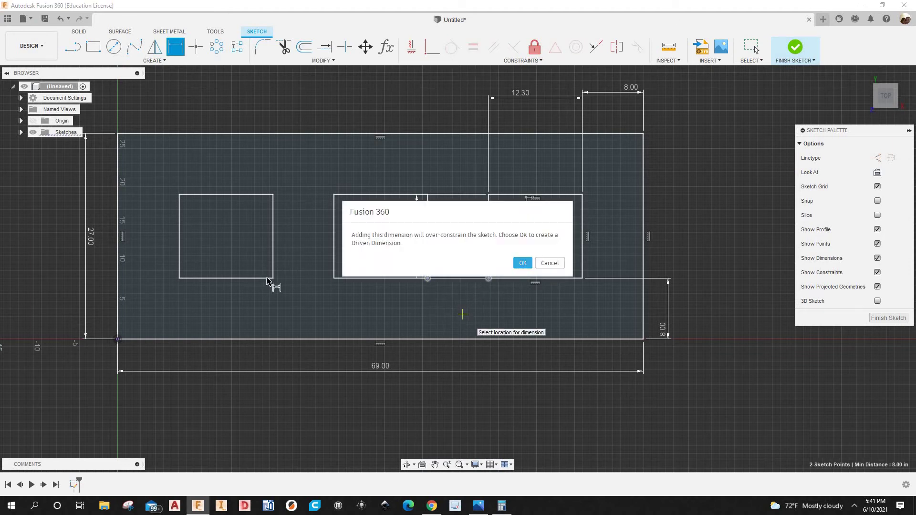
{"action": "left_click", "coordinate": [334, 278]}
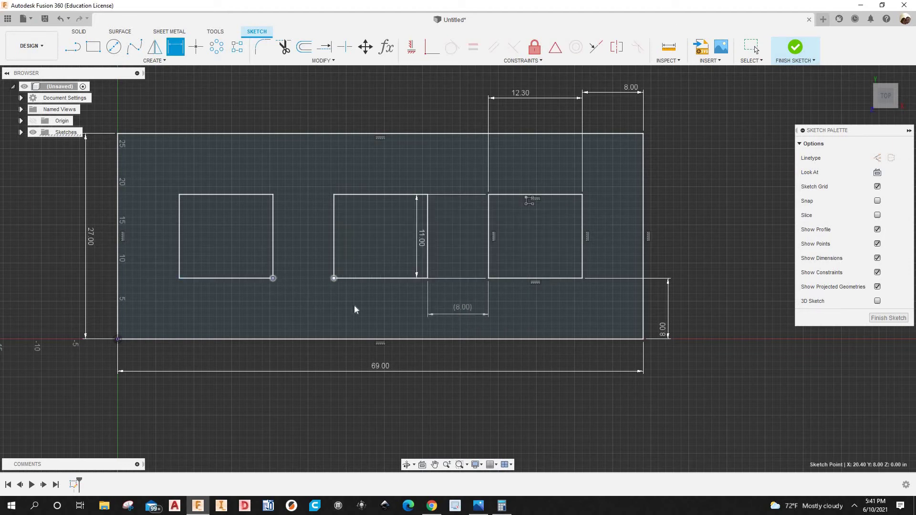
{"action": "left_click", "coordinate": [303, 313]}
{"action": "left_click", "coordinate": [524, 264]}
{"action": "key", "text": "Return"}
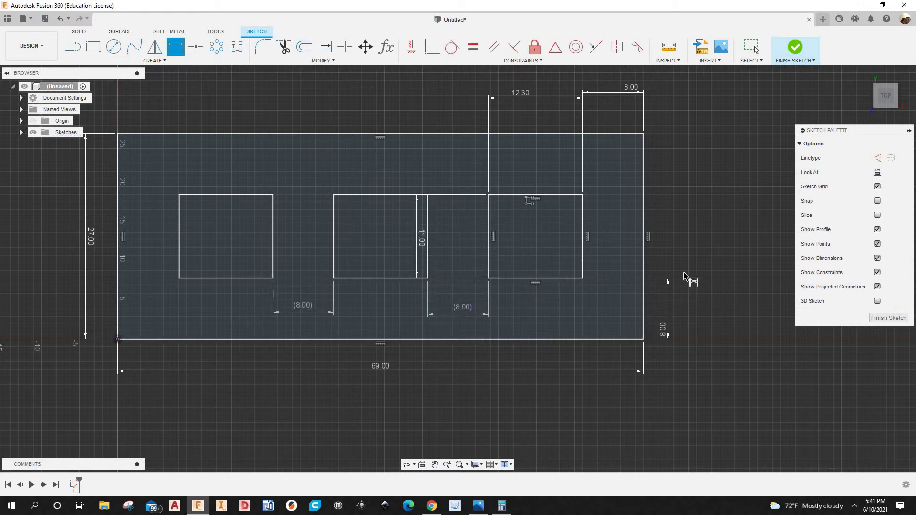
Finish the panel sketch and return to solid modelling.
{"action": "scroll", "coordinate": [683, 281], "scroll_direction": "down", "scroll_amount": 5}
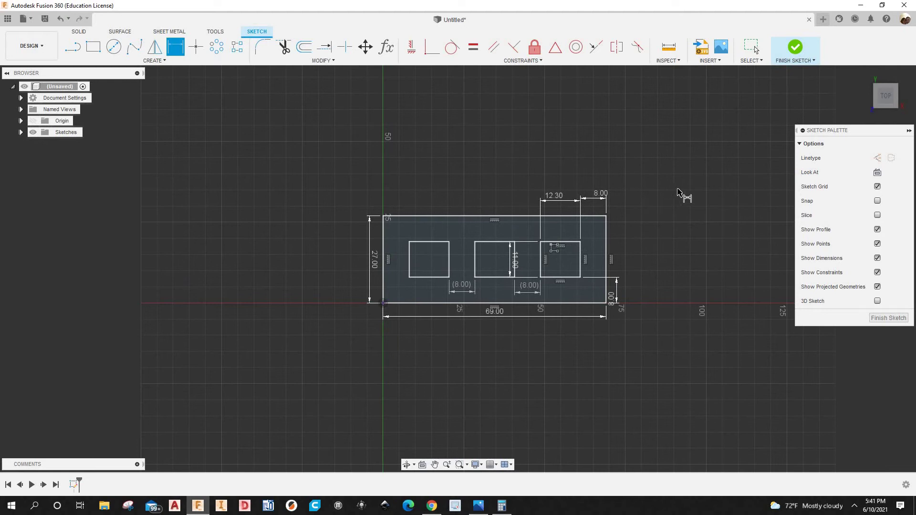
{"action": "scroll", "coordinate": [702, 192], "scroll_direction": "up", "scroll_amount": 4}
{"action": "scroll", "coordinate": [790, 77], "scroll_direction": "down", "scroll_amount": 2}
{"action": "left_click", "coordinate": [796, 49]}
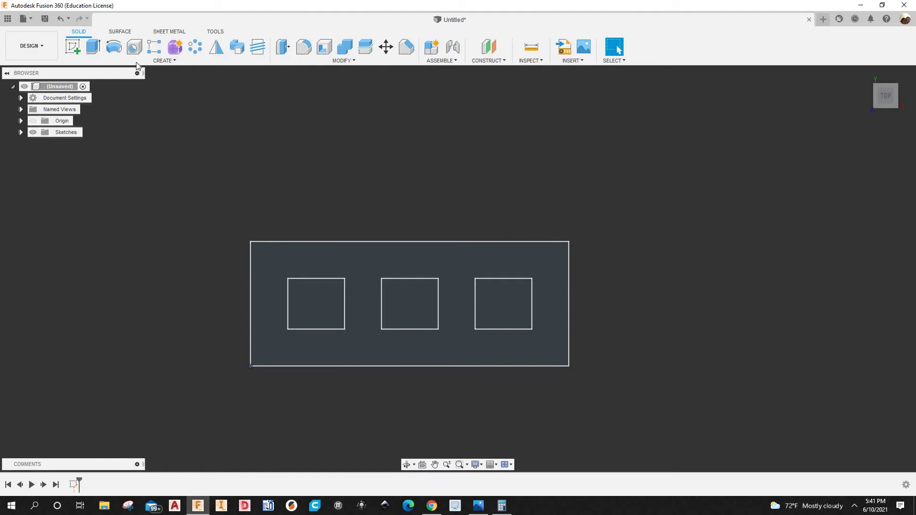
Extrude the panel profile surrounding the three openings by 18.3 mm as a new component.
{"action": "left_click", "coordinate": [93, 47]}
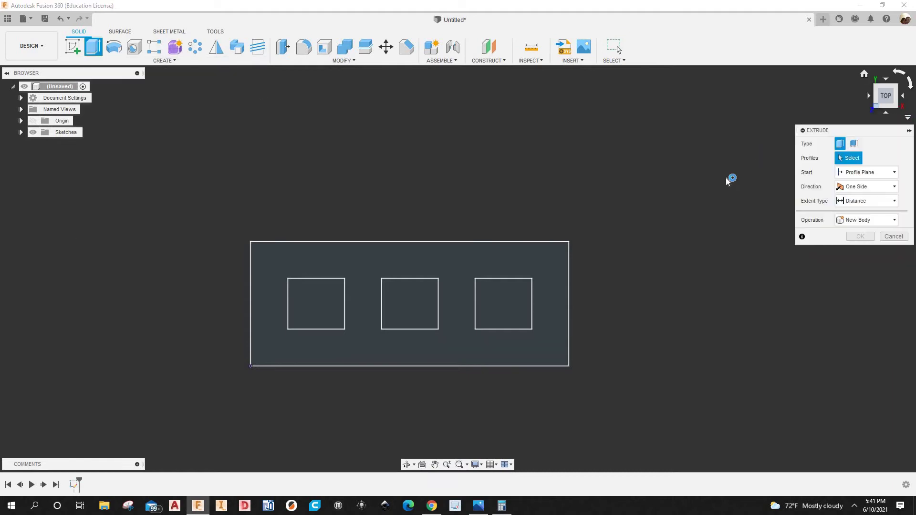
{"action": "left_click", "coordinate": [692, 289]}
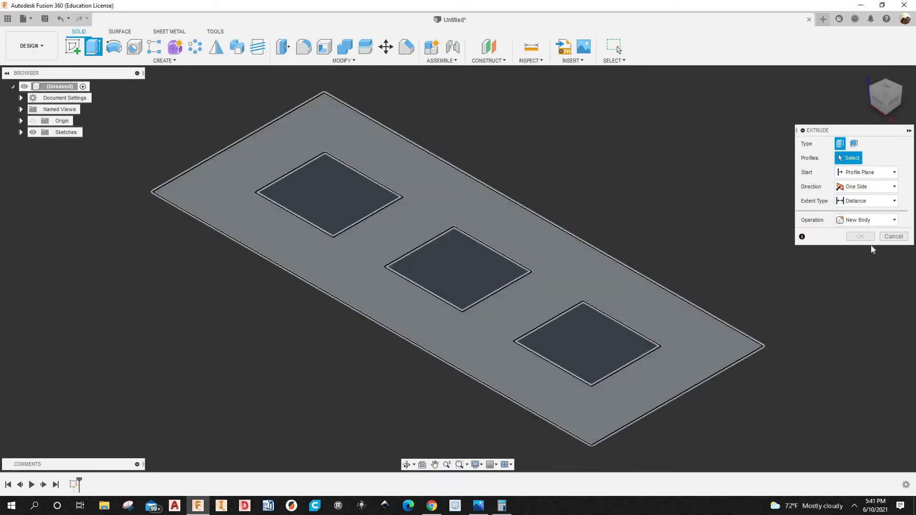
{"action": "left_click", "coordinate": [866, 248]}
{"action": "left_click", "coordinate": [859, 305]}
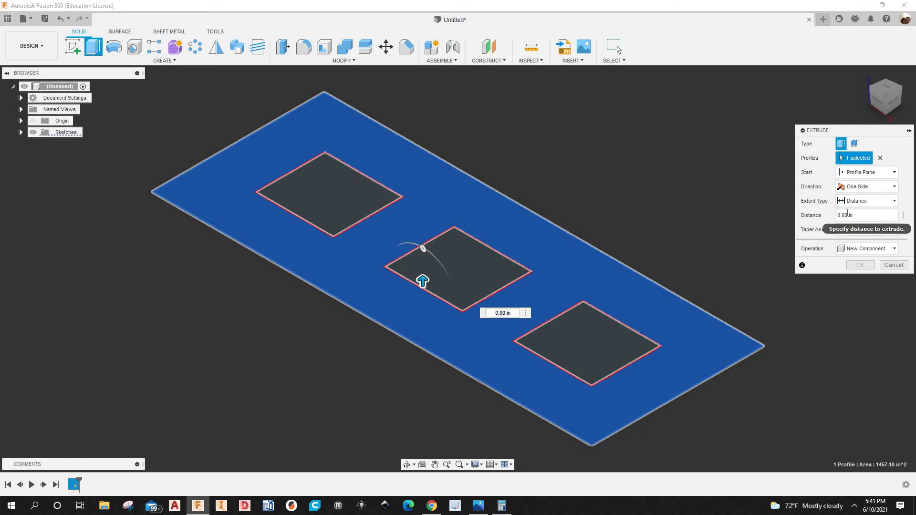
{"action": "left_click", "coordinate": [809, 215]}
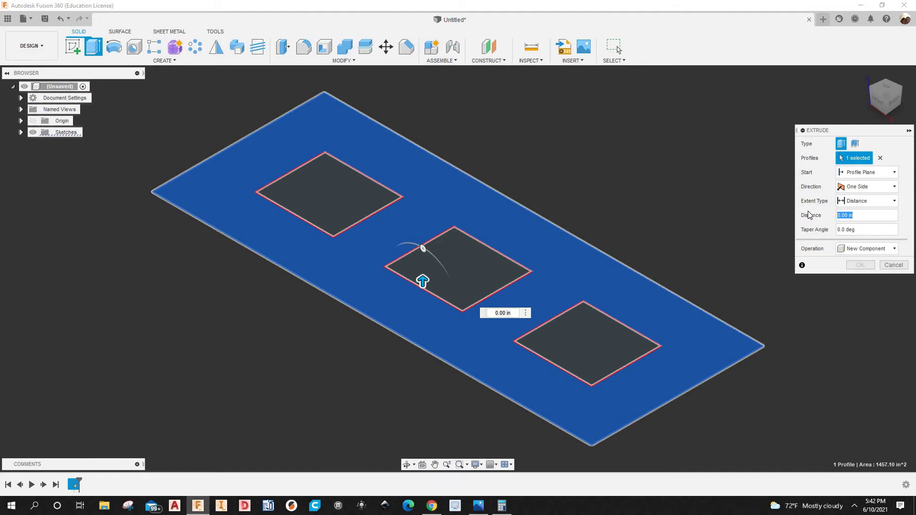
{"action": "type", "text": "18."}
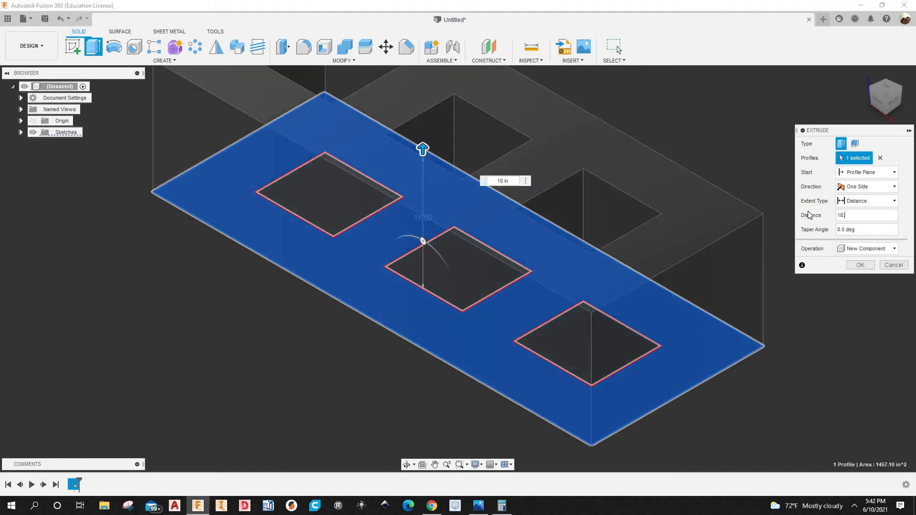
{"action": "type", "text": "3mm"}
{"action": "key", "text": "Return"}
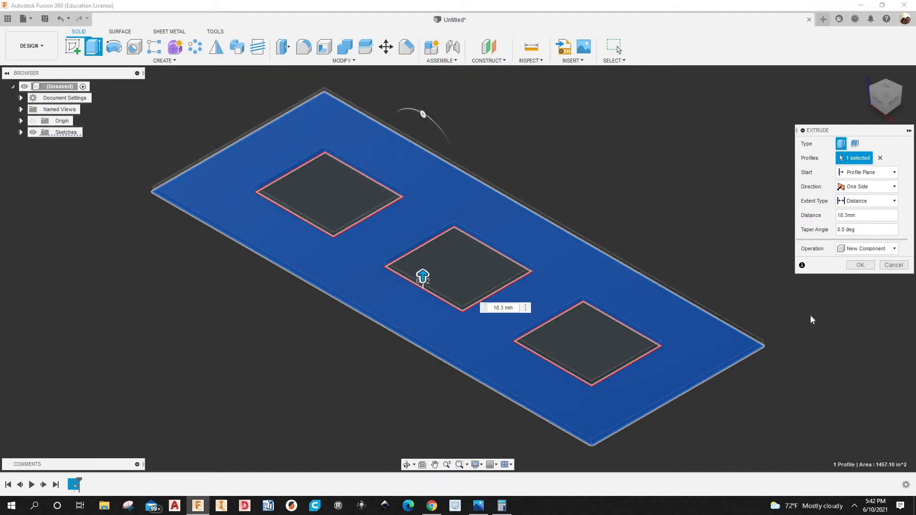
{"action": "left_click", "coordinate": [861, 265]}
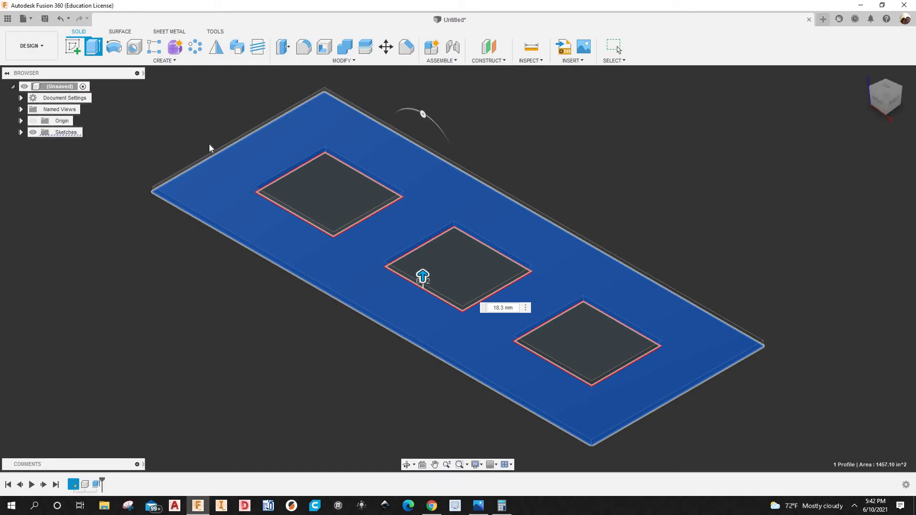
Rename the extruded panel component as "base top panel".
{"action": "left_click", "coordinate": [67, 146]}
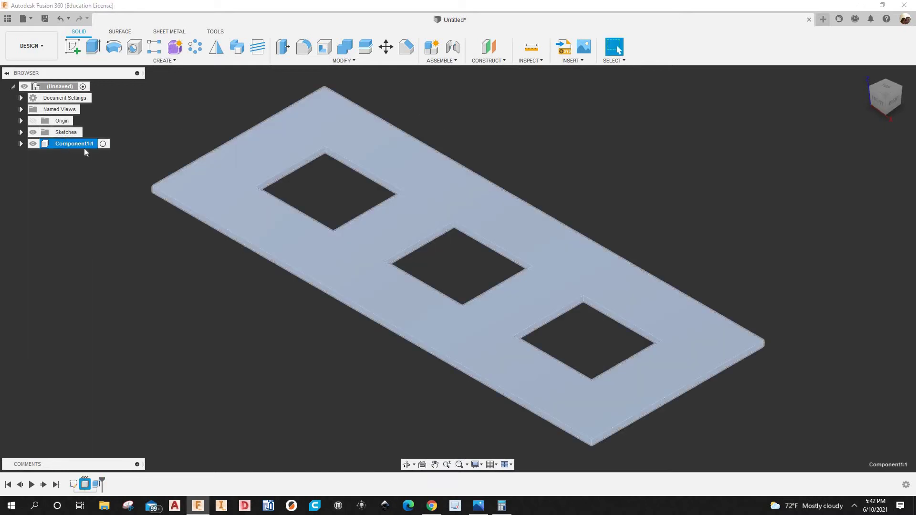
{"action": "double_click", "coordinate": [84, 148]}
{"action": "key", "text": "Return"}
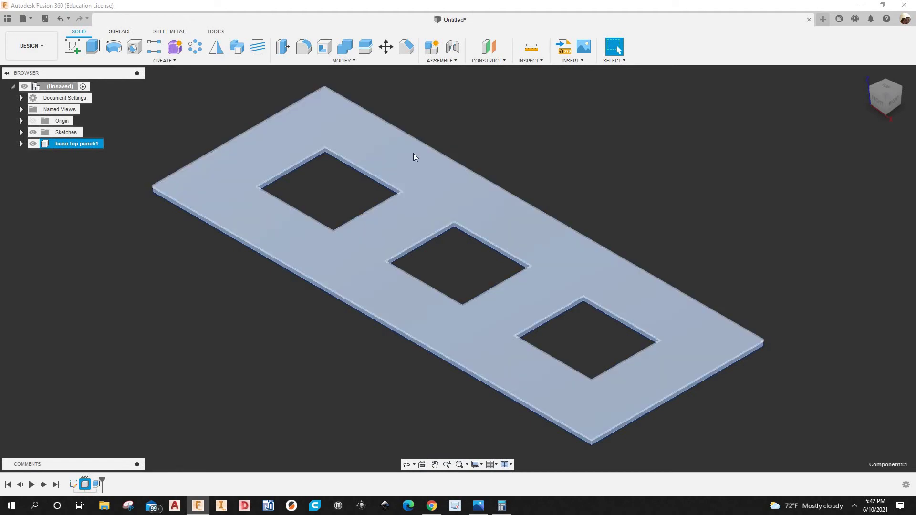
Switch from the Design workspace to the Manufacture workspace.
{"action": "scroll", "coordinate": [547, 174], "scroll_direction": "down", "scroll_amount": 2}
{"action": "scroll", "coordinate": [377, 175], "scroll_direction": "up", "scroll_amount": 1}
{"action": "scroll", "coordinate": [338, 160], "scroll_direction": "up", "scroll_amount": 2}
{"action": "scroll", "coordinate": [568, 225], "scroll_direction": "up", "scroll_amount": 2}
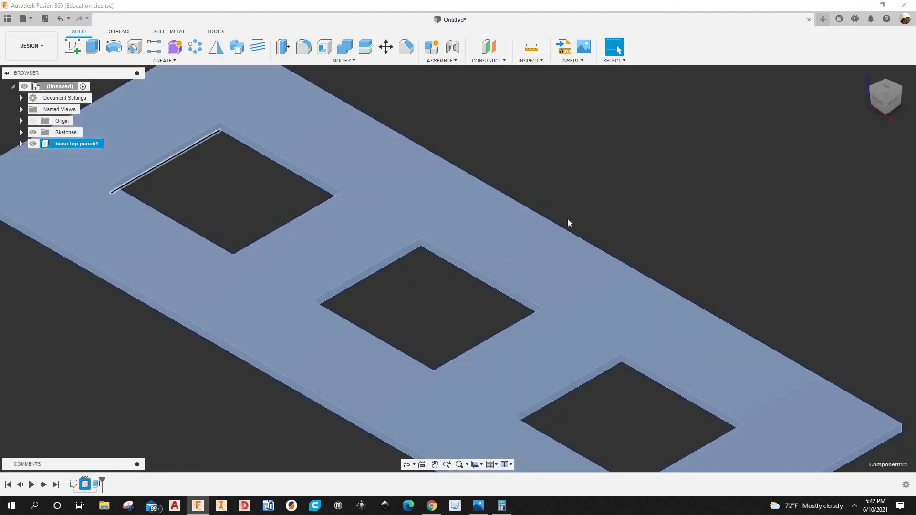
{"action": "scroll", "coordinate": [153, 135], "scroll_direction": "down", "scroll_amount": 2}
{"action": "scroll", "coordinate": [457, 211], "scroll_direction": "down", "scroll_amount": 1}
{"action": "scroll", "coordinate": [543, 213], "scroll_direction": "down", "scroll_amount": 1}
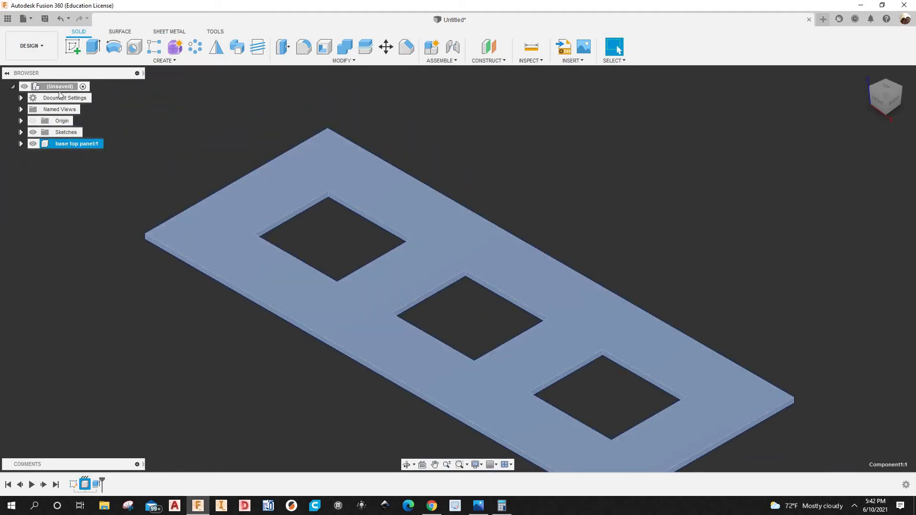
{"action": "left_click", "coordinate": [29, 46]}
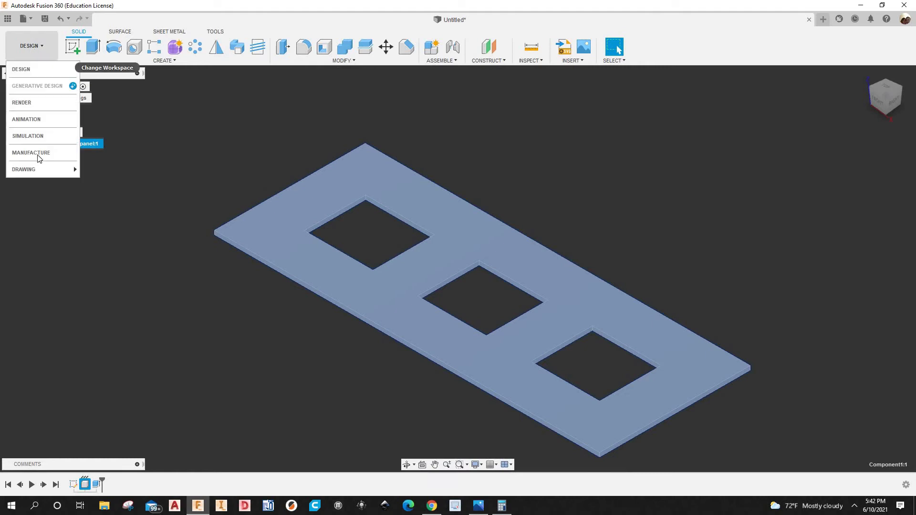
{"action": "left_click", "coordinate": [31, 152]}
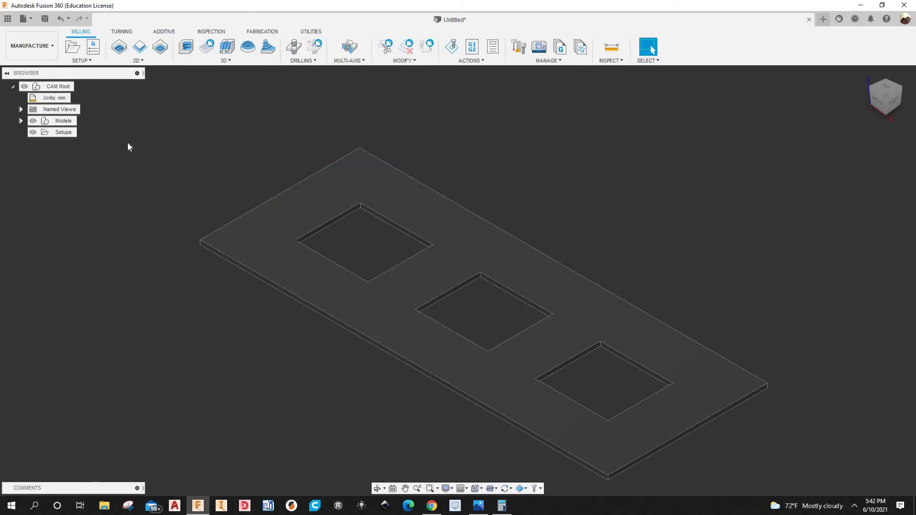
Create a milling setup for the base top panel and check its coordinate origin and stock offsets.
{"action": "left_click", "coordinate": [72, 50]}
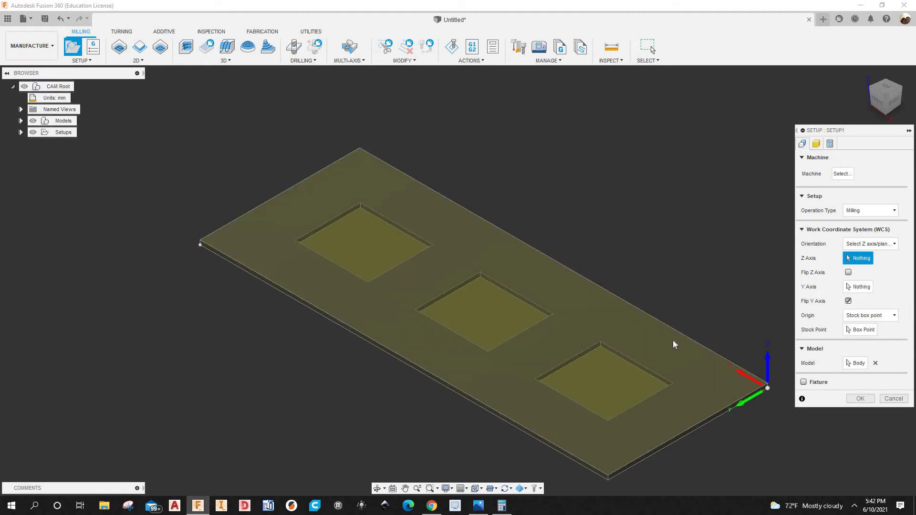
{"action": "scroll", "coordinate": [673, 340], "scroll_direction": "up", "scroll_amount": 10}
{"action": "middle_click_drag", "start_coordinate": [645, 341], "coordinate": [680, 286], "text": "shift"}
{"action": "scroll", "coordinate": [680, 286], "scroll_direction": "down", "scroll_amount": 5}
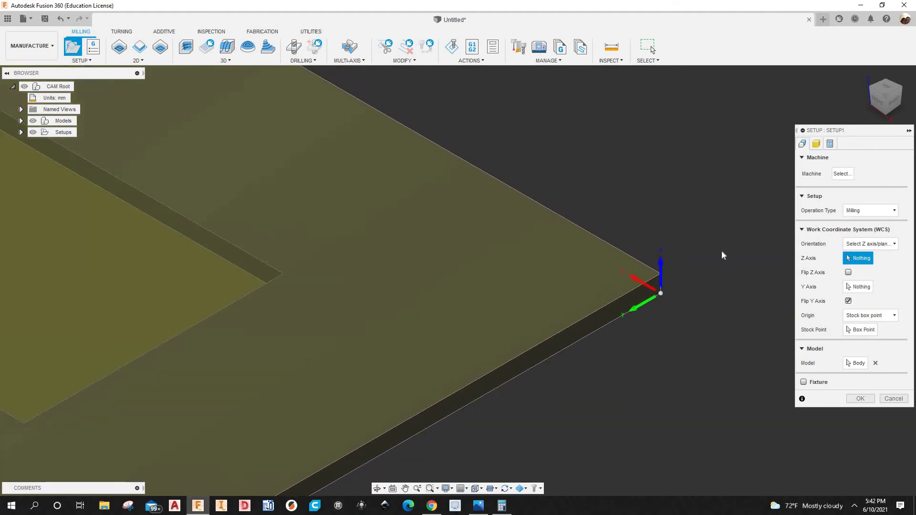
{"action": "left_click", "coordinate": [817, 144]}
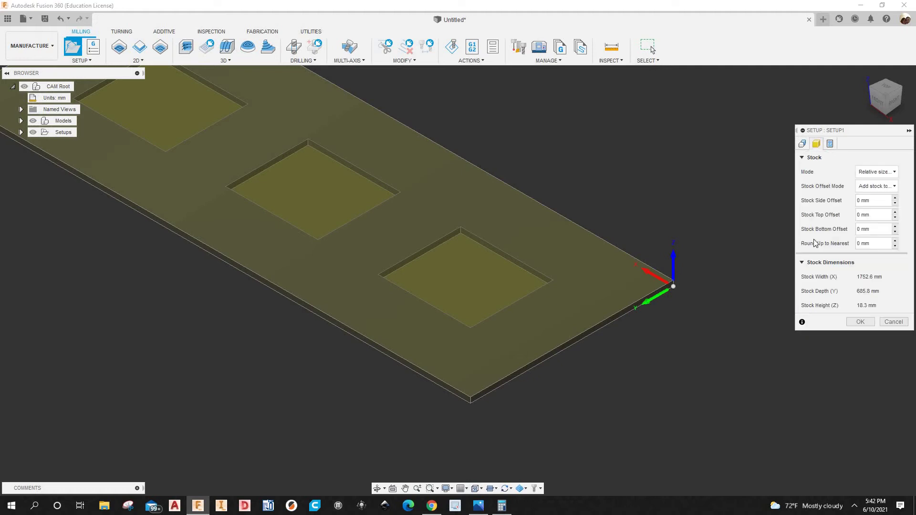
{"action": "scroll", "coordinate": [704, 292], "scroll_direction": "up", "scroll_amount": 4}
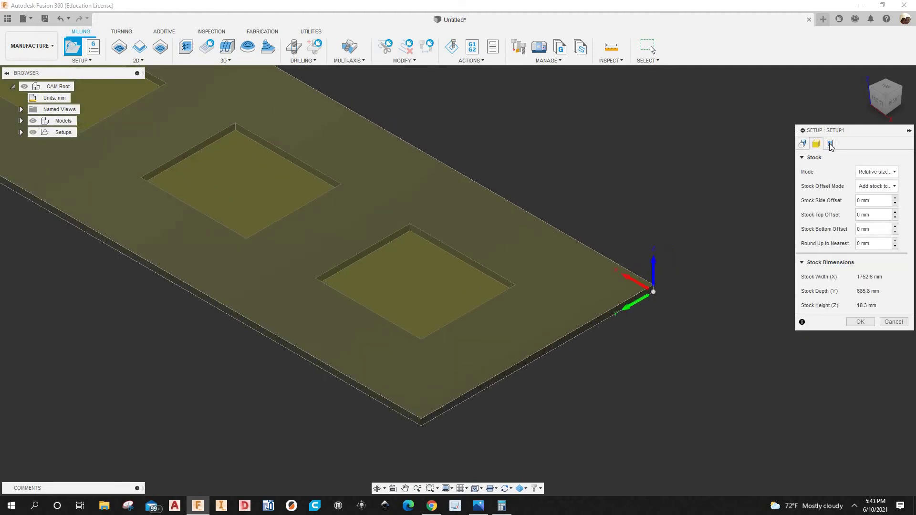
Set the setup's program name to "base top panel" and accept the setup.
{"action": "left_click", "coordinate": [830, 144]}
{"action": "left_click_drag", "start_coordinate": [875, 175], "coordinate": [821, 176]}
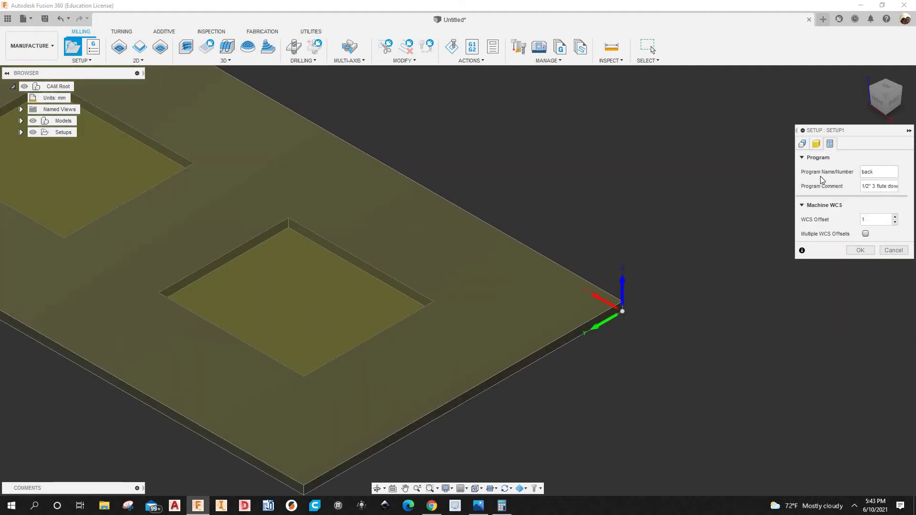
{"action": "type", "text": "base top panel"}
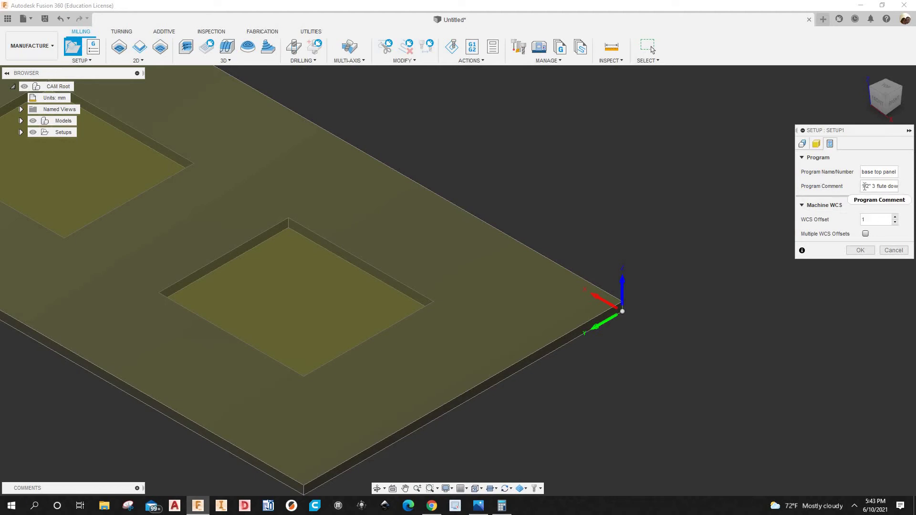
{"action": "left_click", "coordinate": [862, 251]}
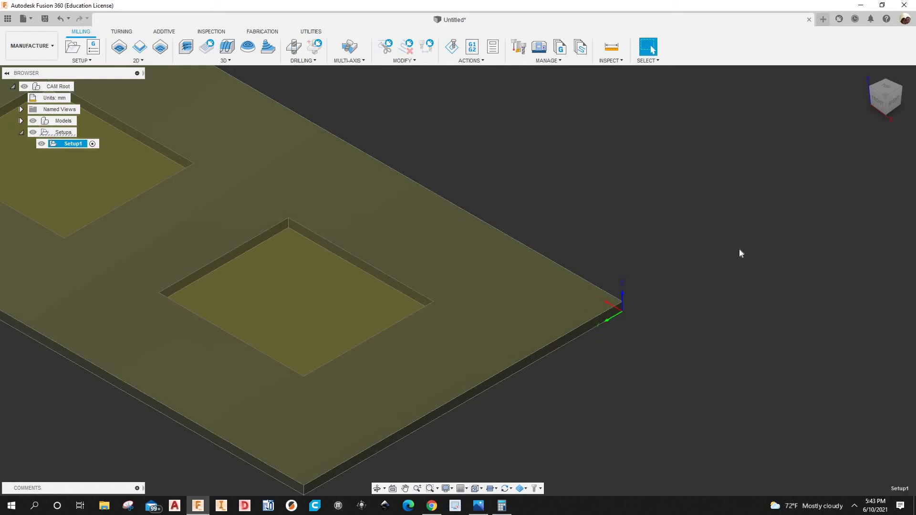
Start a 2D Pocket operation and pick the 12 mm 46014-K flat end mill from the WEEKE CNC WOOD FLAT ENDMILLS library.
{"action": "scroll", "coordinate": [740, 253], "scroll_direction": "down", "scroll_amount": 2}
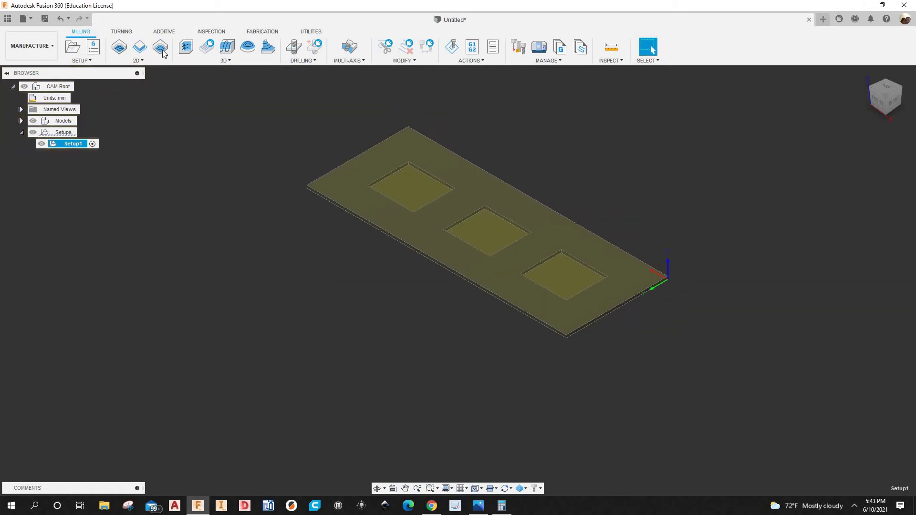
{"action": "left_click", "coordinate": [161, 47]}
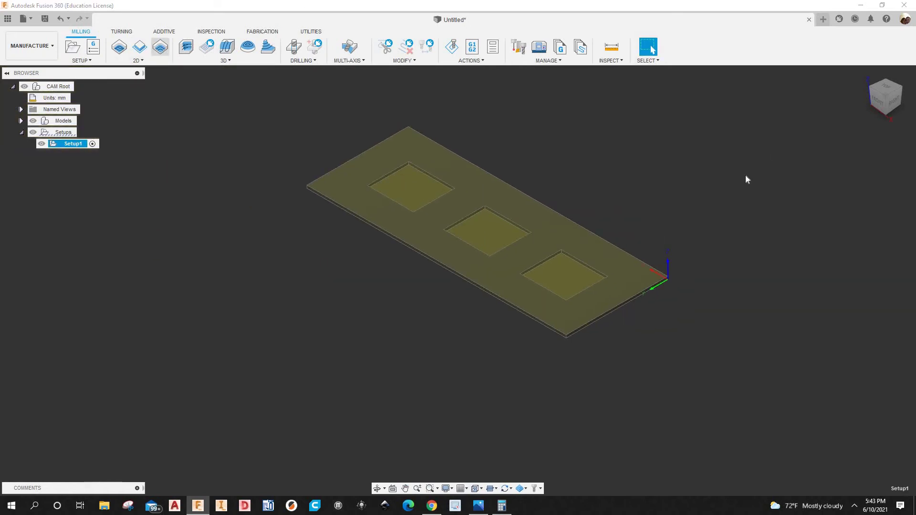
{"action": "left_click", "coordinate": [862, 173]}
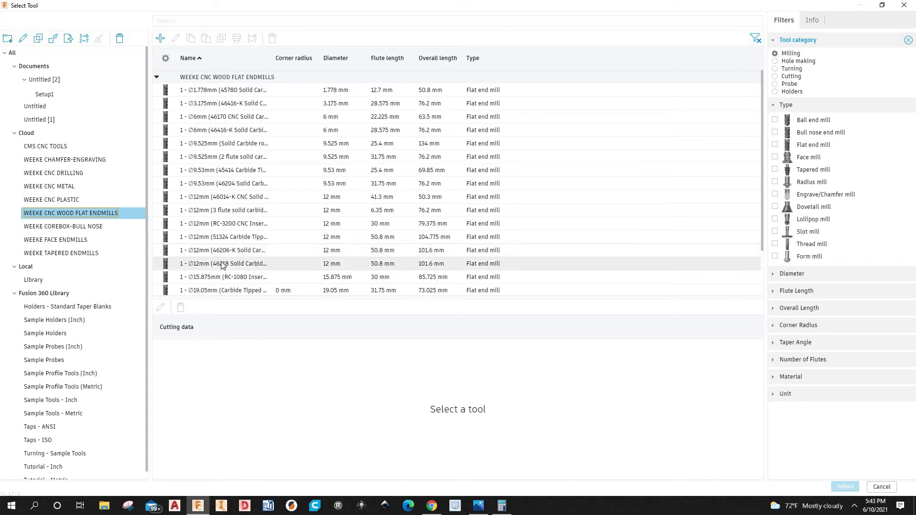
{"action": "scroll", "coordinate": [220, 265], "scroll_direction": "down", "scroll_amount": 2}
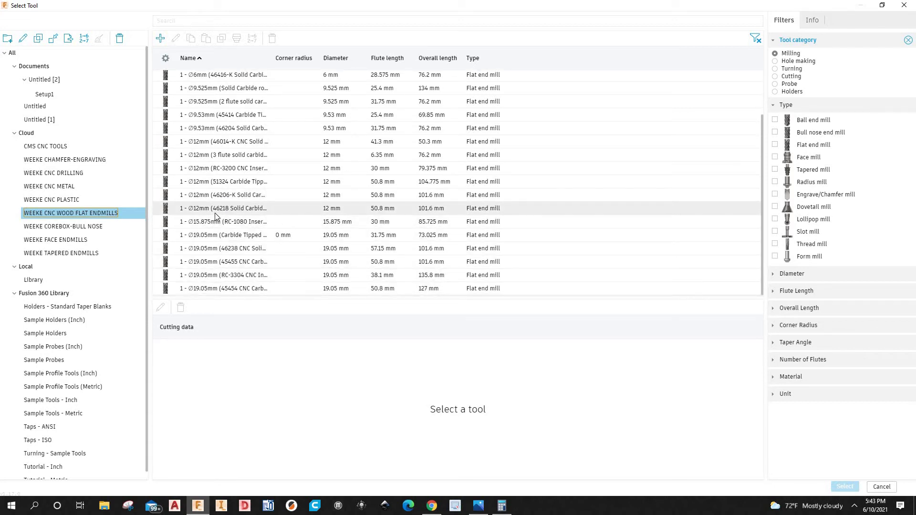
{"action": "scroll", "coordinate": [215, 217], "scroll_direction": "up", "scroll_amount": 2}
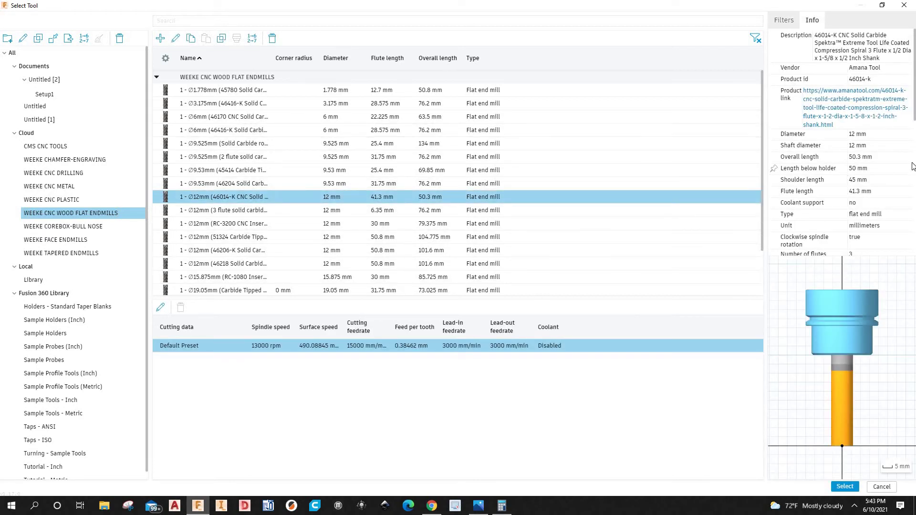
Open the Amana Tool product page for the 46014-K end mill in the browser and examine its picture and specifications.
{"action": "left_click", "coordinate": [846, 111]}
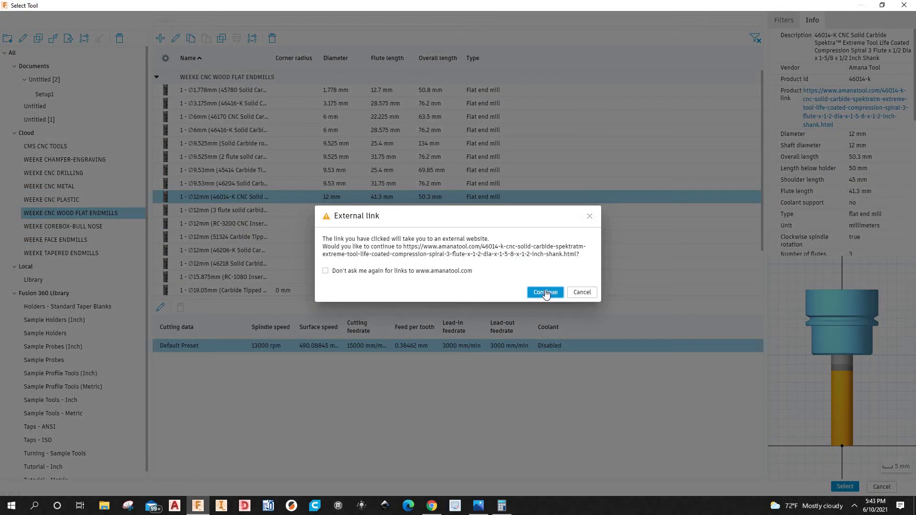
{"action": "left_click", "coordinate": [542, 292]}
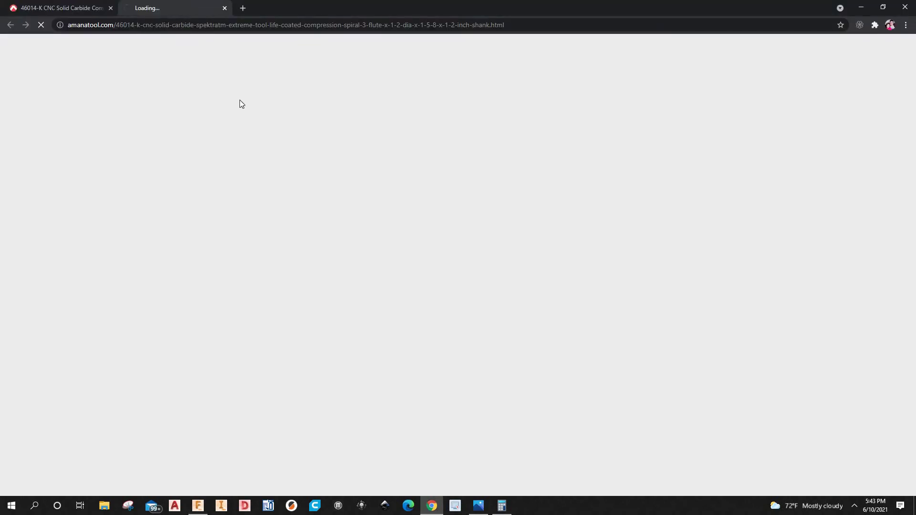
{"action": "left_click", "coordinate": [109, 9]}
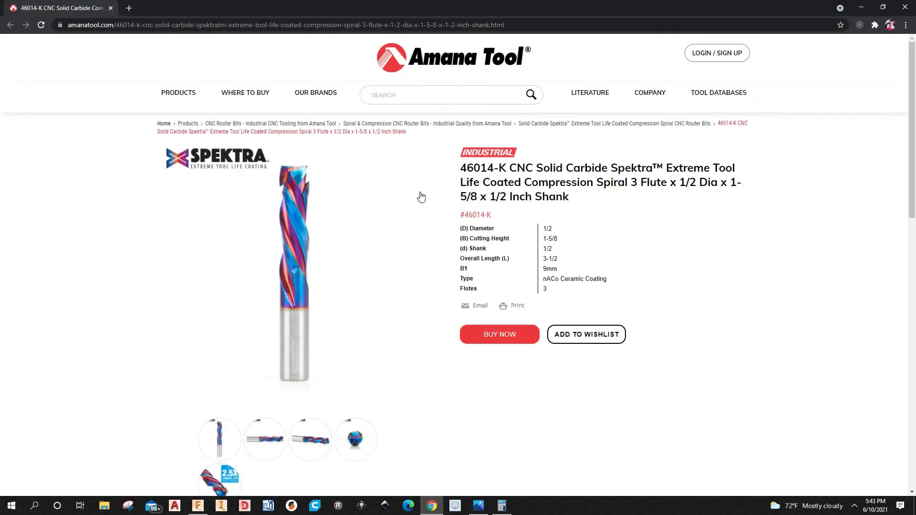
{"action": "scroll", "coordinate": [401, 217], "scroll_direction": "down", "scroll_amount": 1}
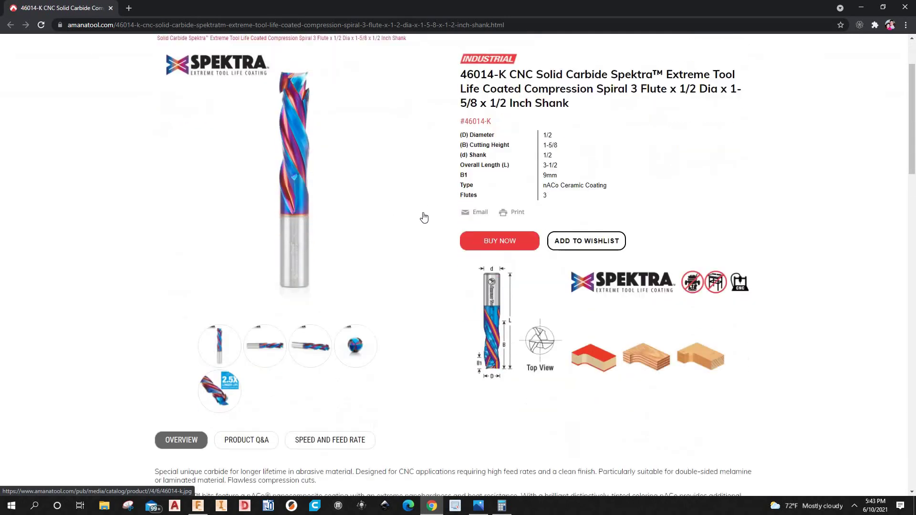
{"action": "scroll", "coordinate": [399, 221], "scroll_direction": "up", "scroll_amount": 1}
{"action": "scroll", "coordinate": [399, 221], "scroll_direction": "down", "scroll_amount": 3}
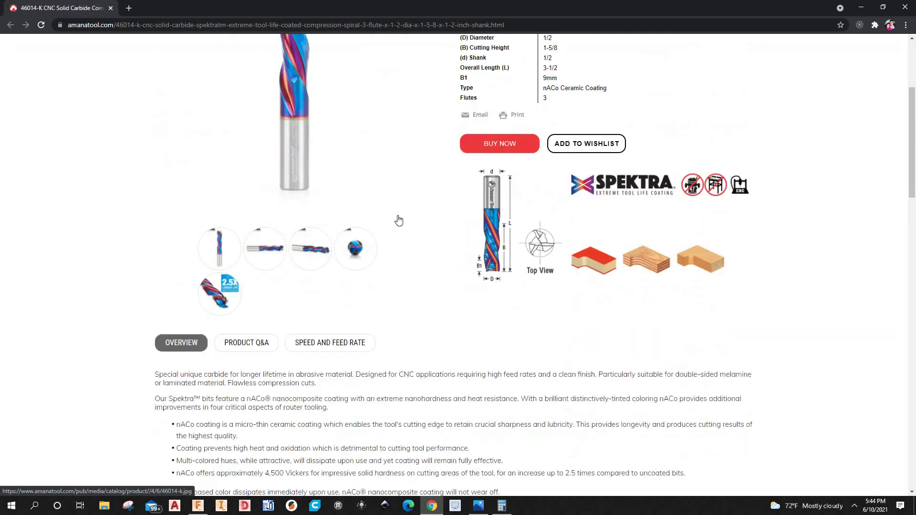
{"action": "scroll", "coordinate": [396, 143], "scroll_direction": "up", "scroll_amount": 3}
{"action": "scroll", "coordinate": [430, 142], "scroll_direction": "down", "scroll_amount": 2}
{"action": "scroll", "coordinate": [829, 22], "scroll_direction": "up", "scroll_amount": 2}
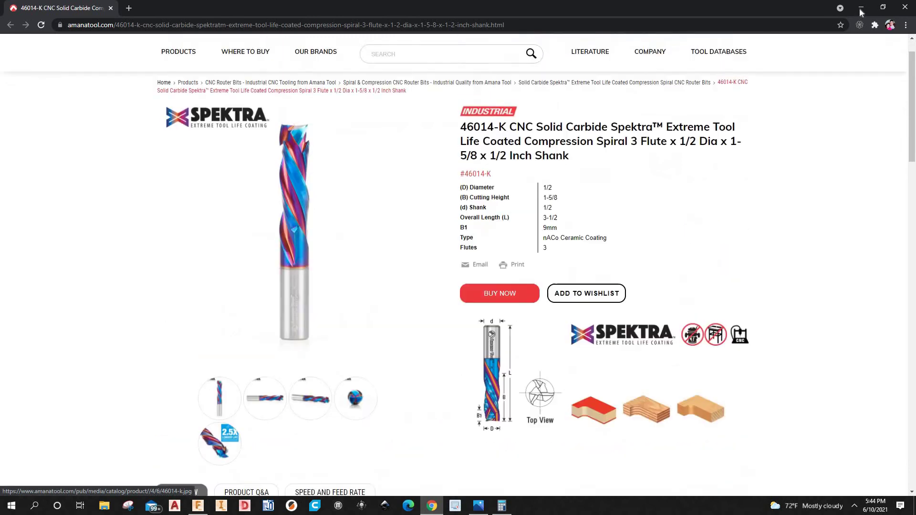
{"action": "left_click", "coordinate": [861, 7]}
Assign the 46014-K end mill to the 2D pocket and select the bottom contours of the three openings as pocket geometry.
{"action": "left_click", "coordinate": [844, 487]}
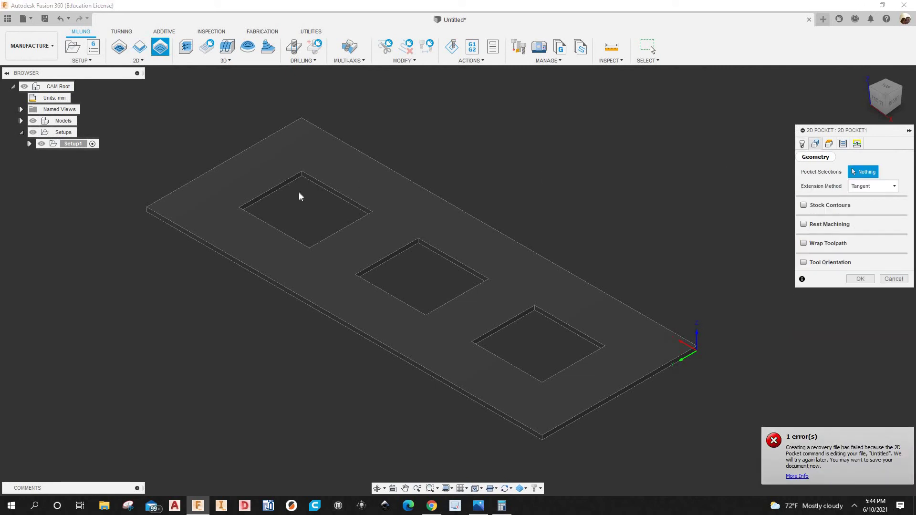
{"action": "scroll", "coordinate": [280, 186], "scroll_direction": "up", "scroll_amount": 2}
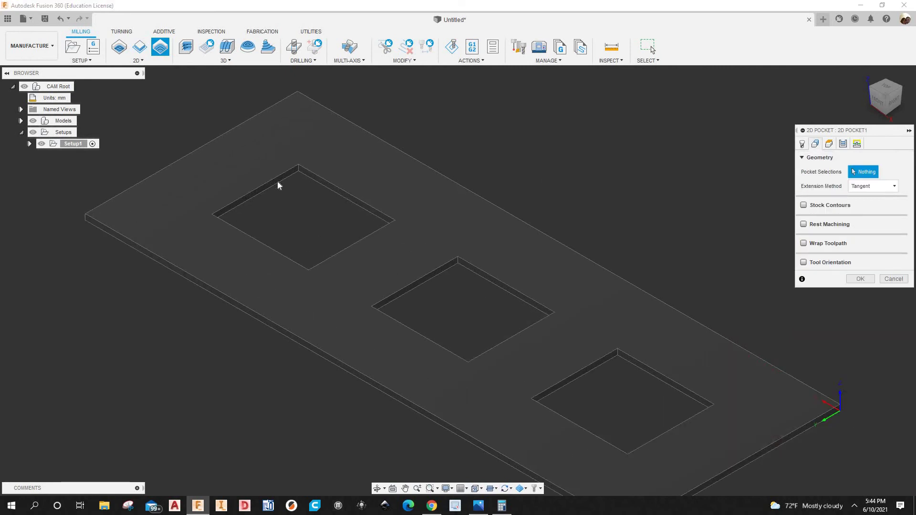
{"action": "left_click", "coordinate": [279, 184]}
{"action": "left_click", "coordinate": [422, 288]}
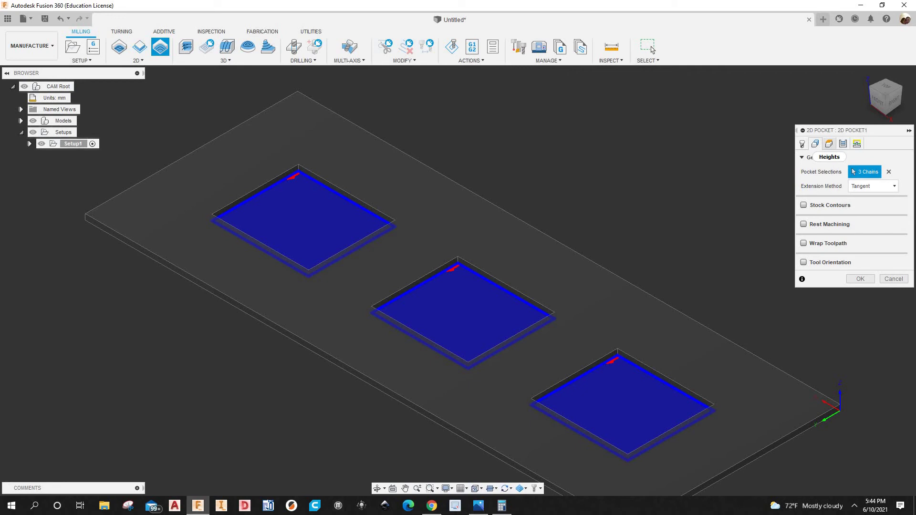
Set the pocket's bottom height offset to -2 mm from the selected contours and generate the toolpath.
{"action": "left_click", "coordinate": [830, 144]}
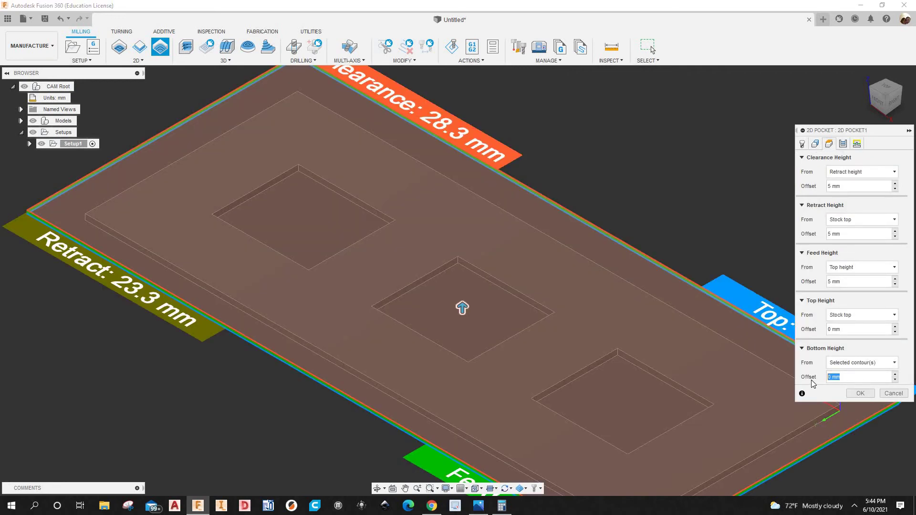
{"action": "type", "text": "-2"}
{"action": "left_click", "coordinate": [862, 392]}
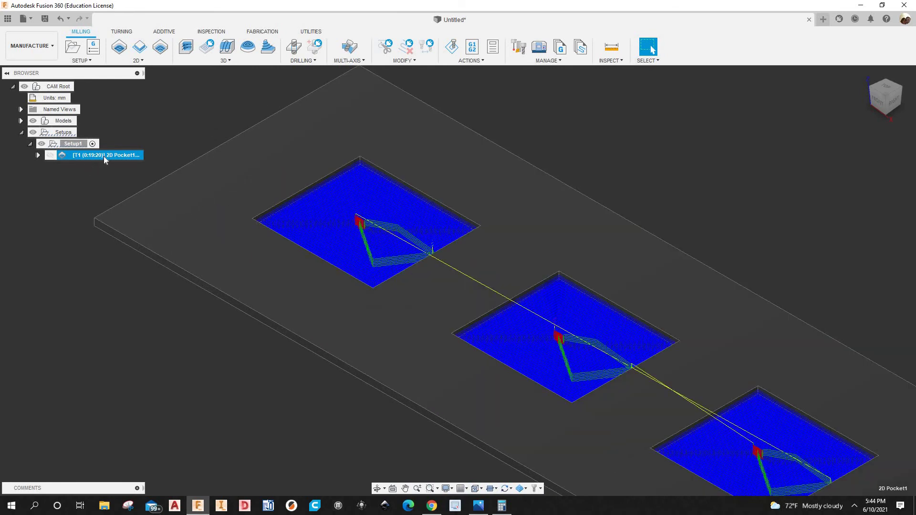
Edit the 2D pocket's passes to a maximum stepover of 11 mm and a maximum roughing stepdown of 9 mm.
{"action": "right_click", "coordinate": [105, 156]}
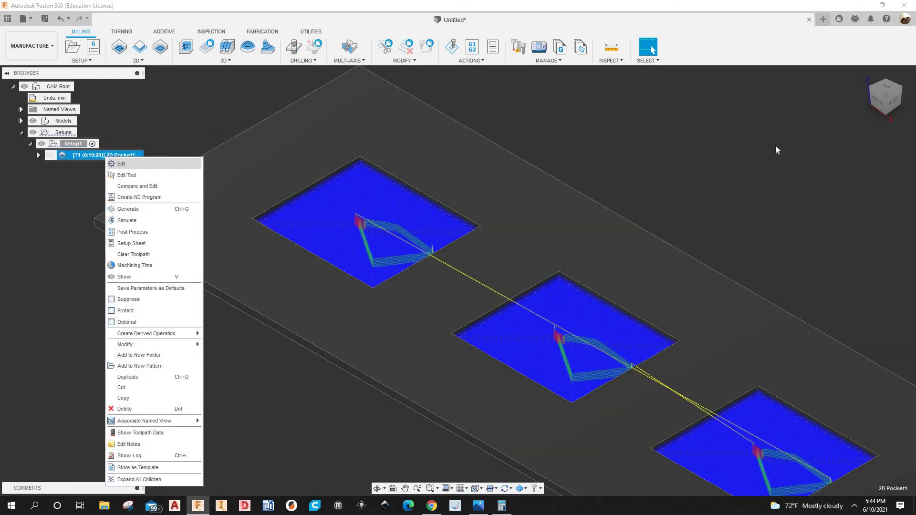
{"action": "key", "text": "Return"}
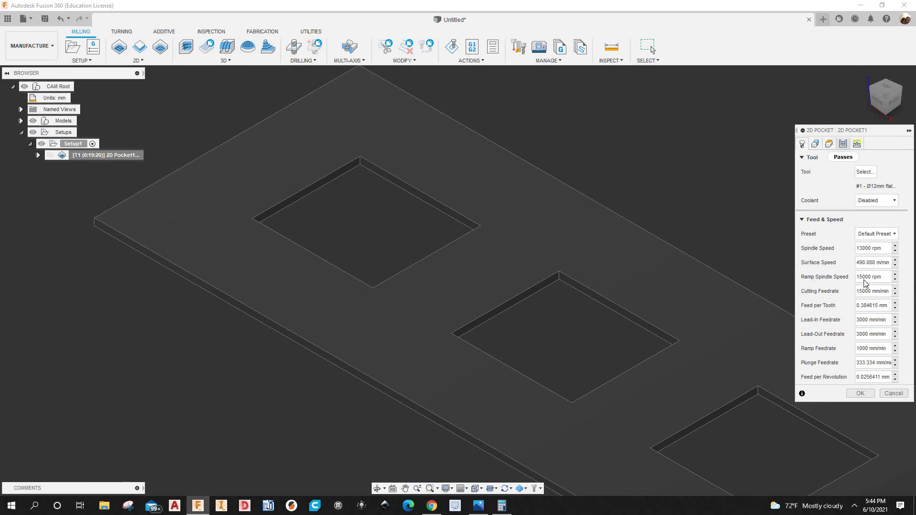
{"action": "left_click", "coordinate": [844, 144]}
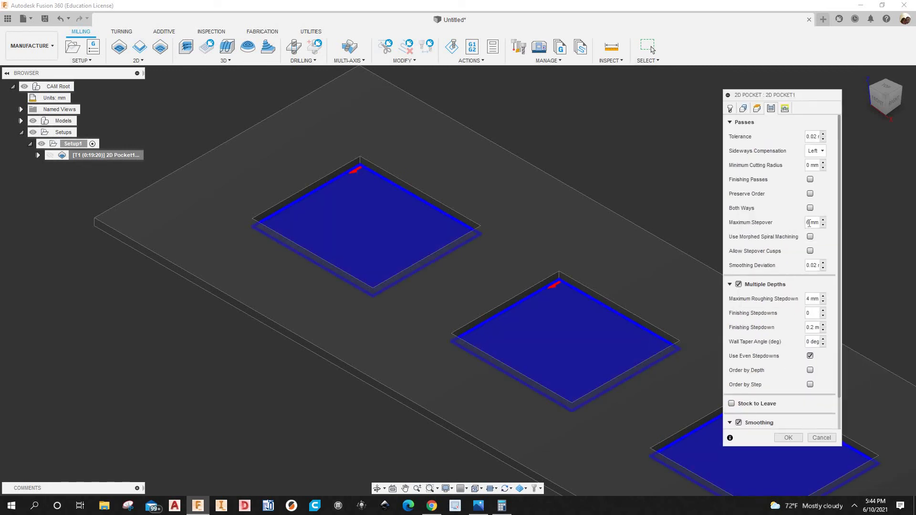
{"action": "mouse_move", "coordinate": [810, 223]}
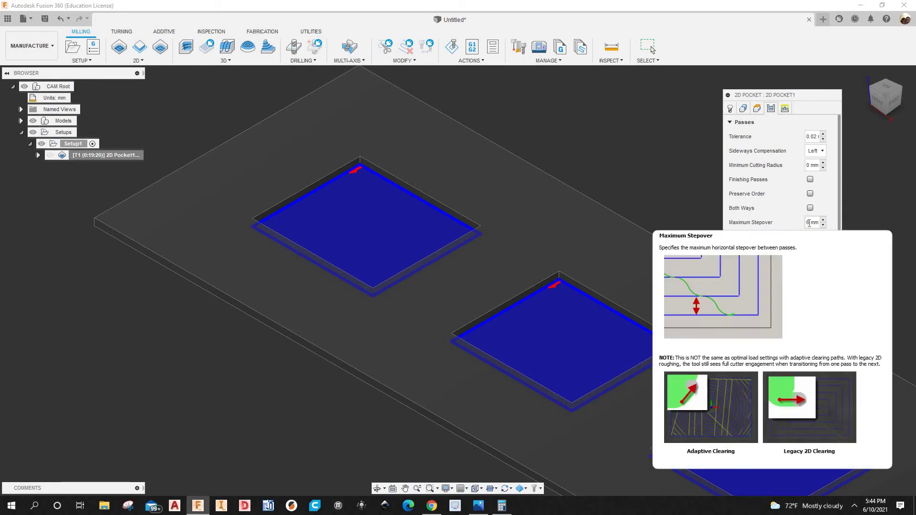
{"action": "type", "text": "11"}
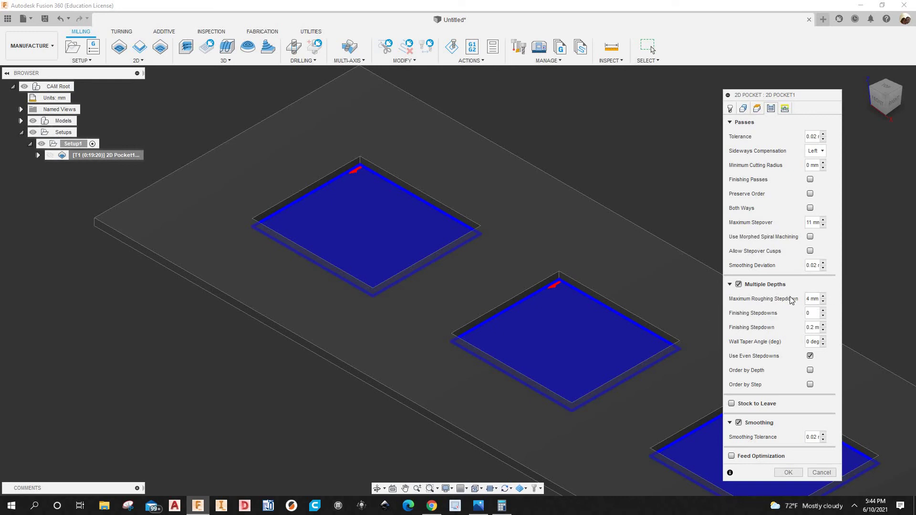
{"action": "left_click", "coordinate": [794, 299]}
{"action": "type", "text": "9"}
Set the pocket's linking safe distance to 1 mm and regenerate the toolpath.
{"action": "left_click", "coordinate": [784, 109]}
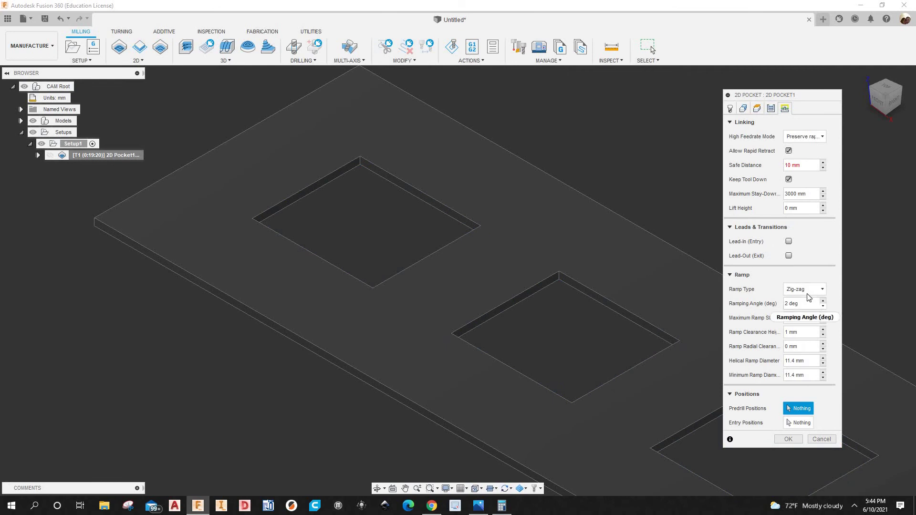
{"action": "mouse_move", "coordinate": [810, 290]}
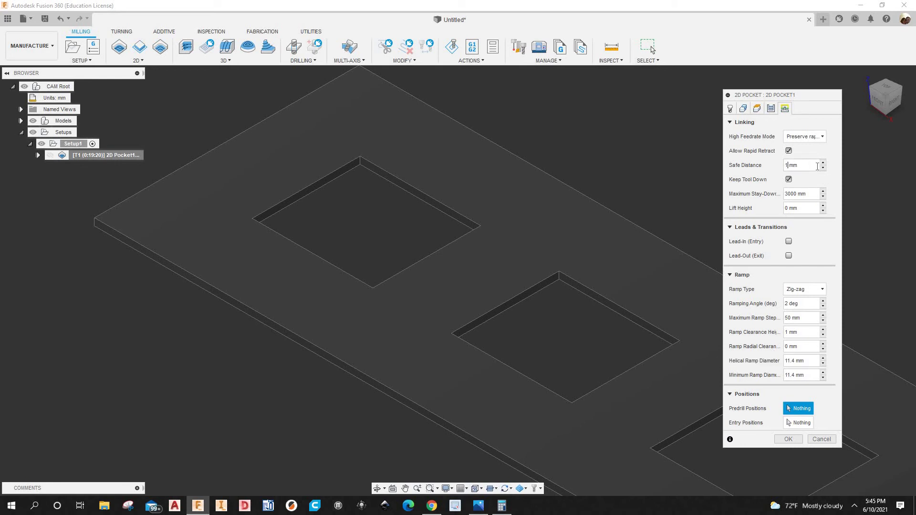
{"action": "right_click", "coordinate": [815, 166]}
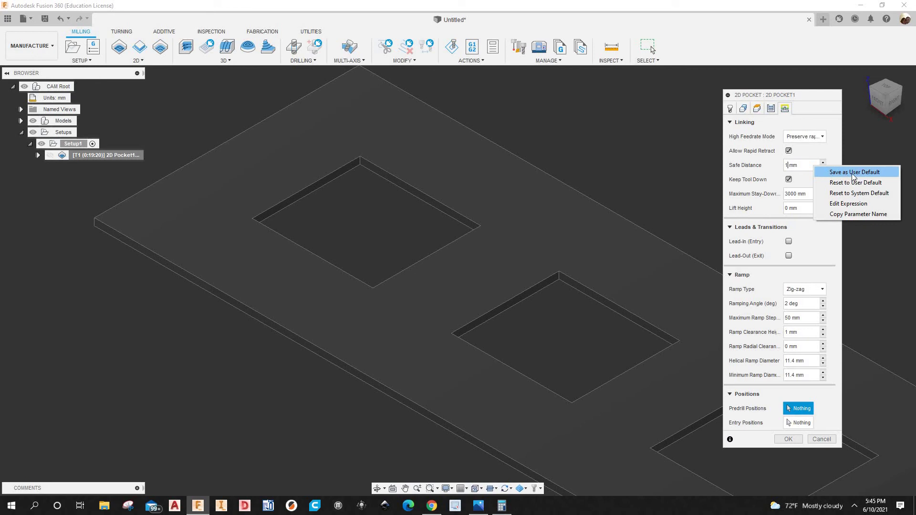
{"action": "key", "text": "Escape"}
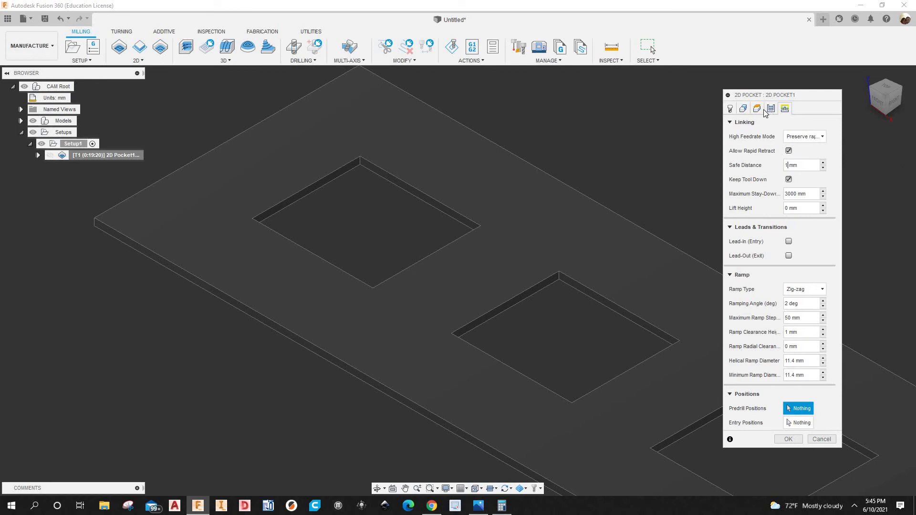
{"action": "left_click", "coordinate": [743, 109]}
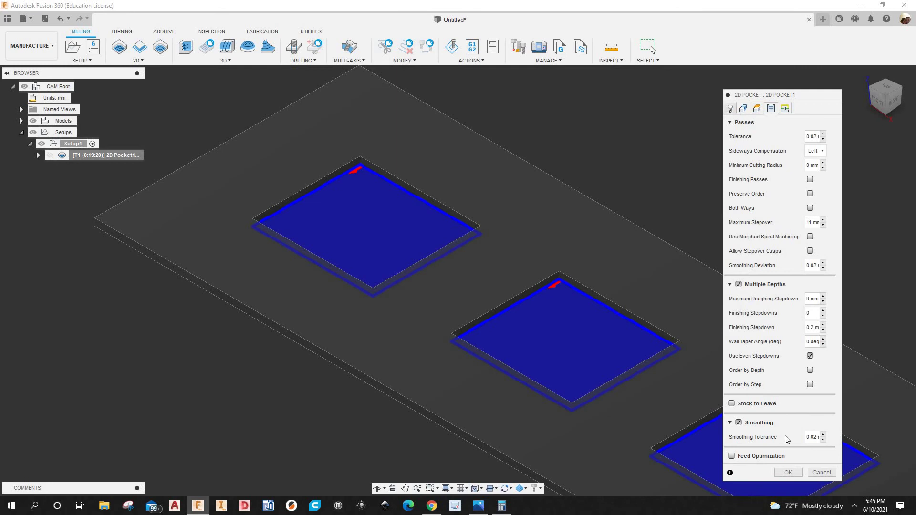
{"action": "left_click", "coordinate": [788, 473]}
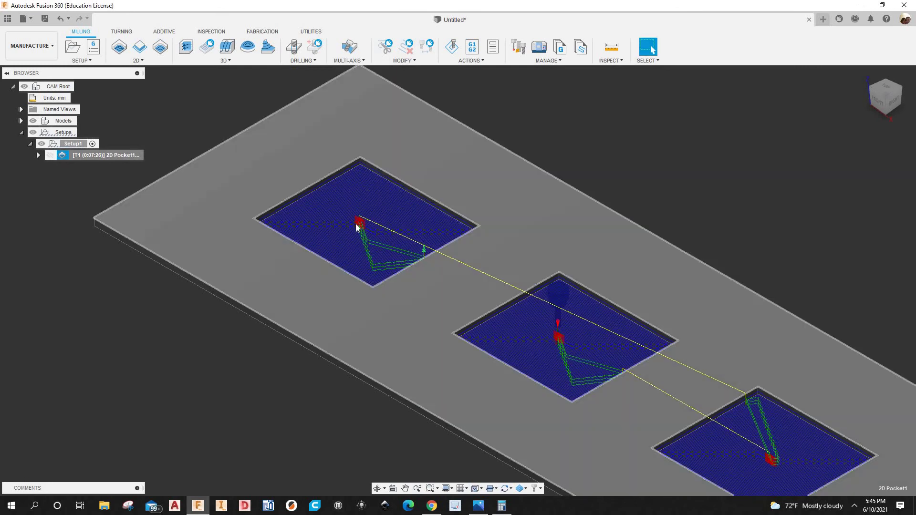
{"action": "scroll", "coordinate": [407, 179], "scroll_direction": "up", "scroll_amount": 2}
{"action": "scroll", "coordinate": [828, 142], "scroll_direction": "down", "scroll_amount": 3}
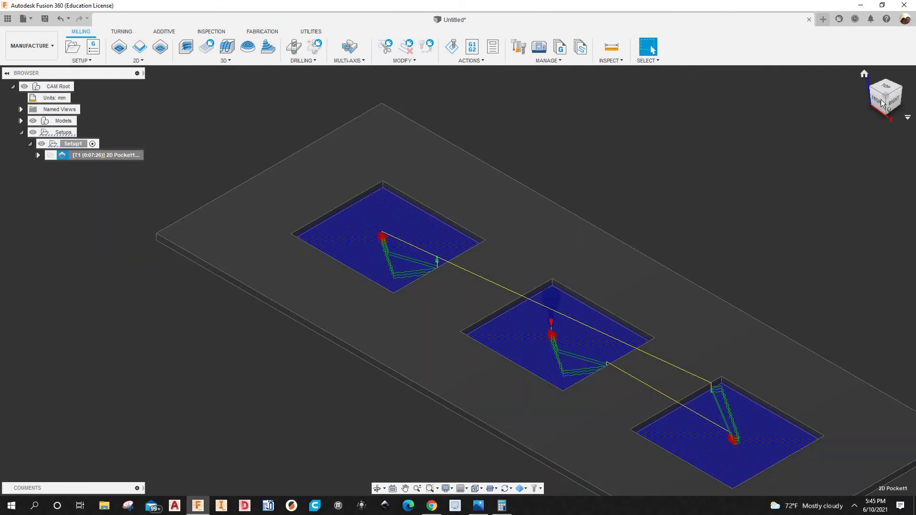
Simulate the 2D pocket toolpath on the stock and play the machining through all three openings.
{"action": "left_click", "coordinate": [881, 99]}
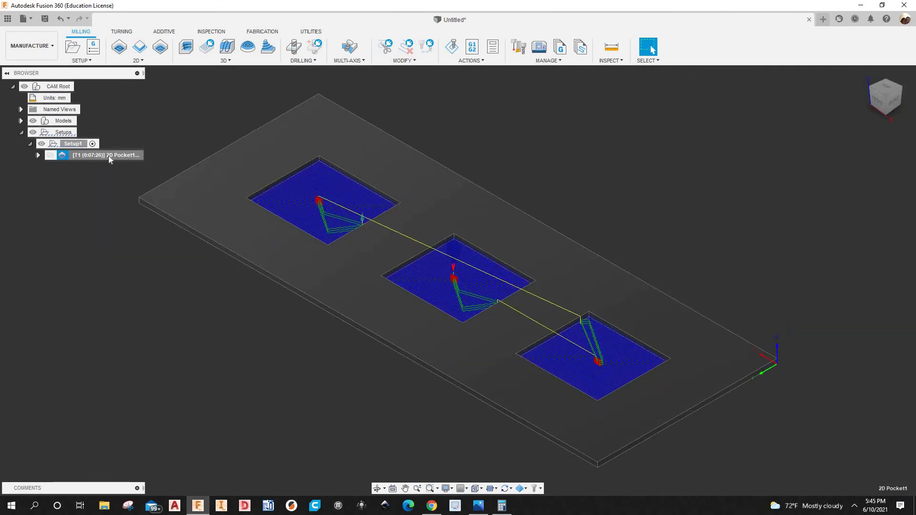
{"action": "right_click", "coordinate": [108, 156]}
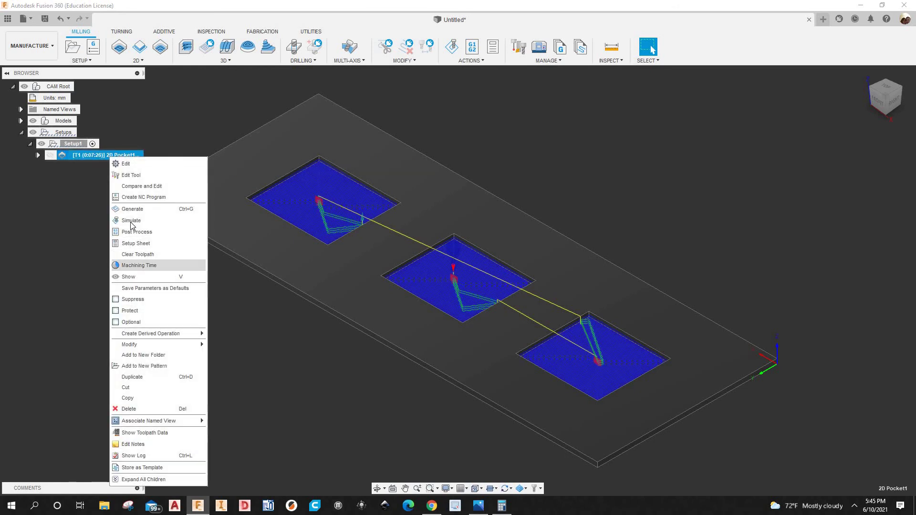
{"action": "left_click", "coordinate": [131, 221]}
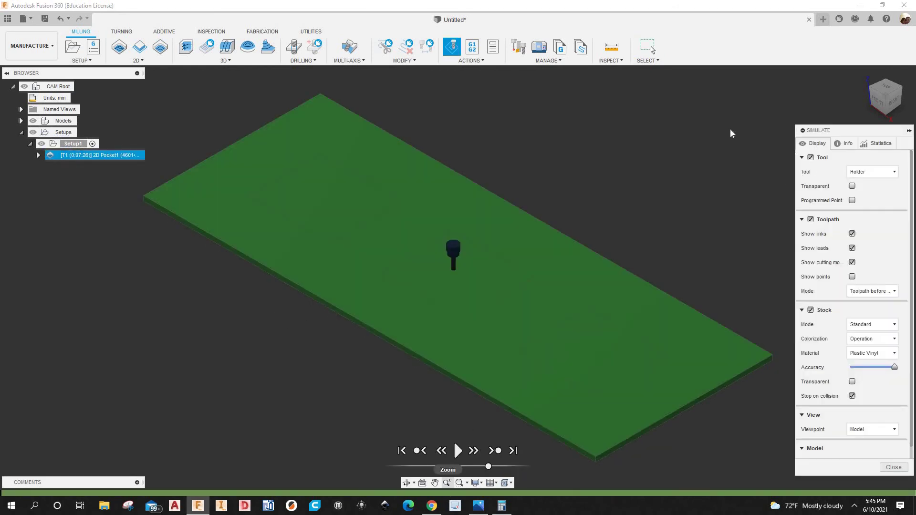
{"action": "scroll", "coordinate": [568, 178], "scroll_direction": "down", "scroll_amount": 2}
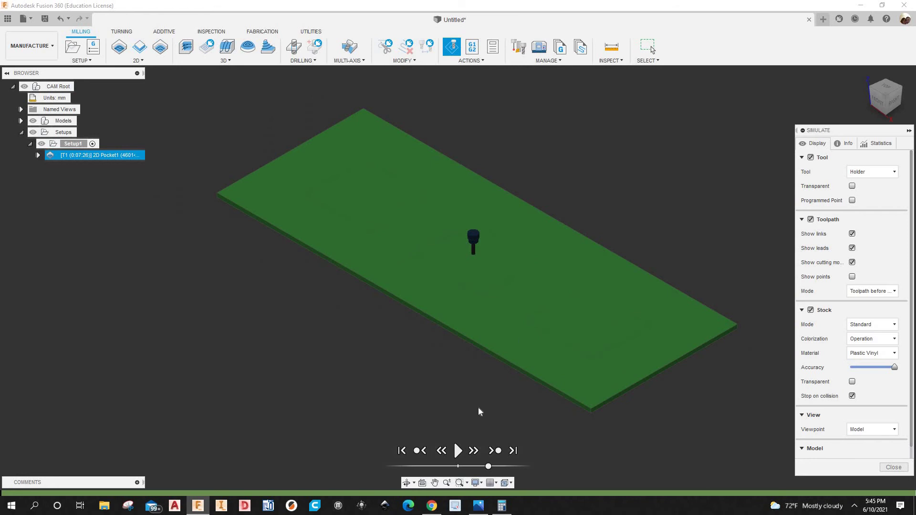
{"action": "middle_click_drag", "start_coordinate": [480, 412], "coordinate": [459, 402]}
{"action": "scroll", "coordinate": [615, 246], "scroll_direction": "up", "scroll_amount": 2}
{"action": "scroll", "coordinate": [614, 246], "scroll_direction": "down", "scroll_amount": 3}
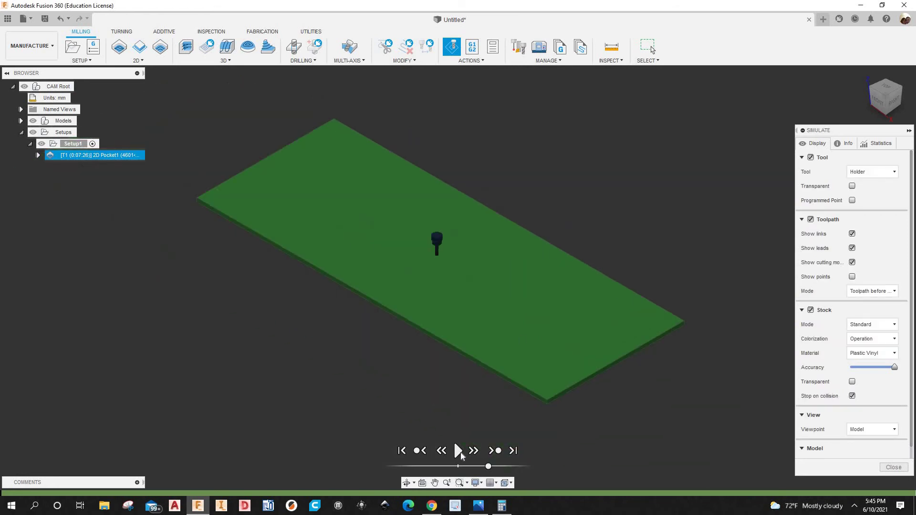
{"action": "left_click", "coordinate": [459, 451]}
{"action": "scroll", "coordinate": [417, 304], "scroll_direction": "up", "scroll_amount": 2}
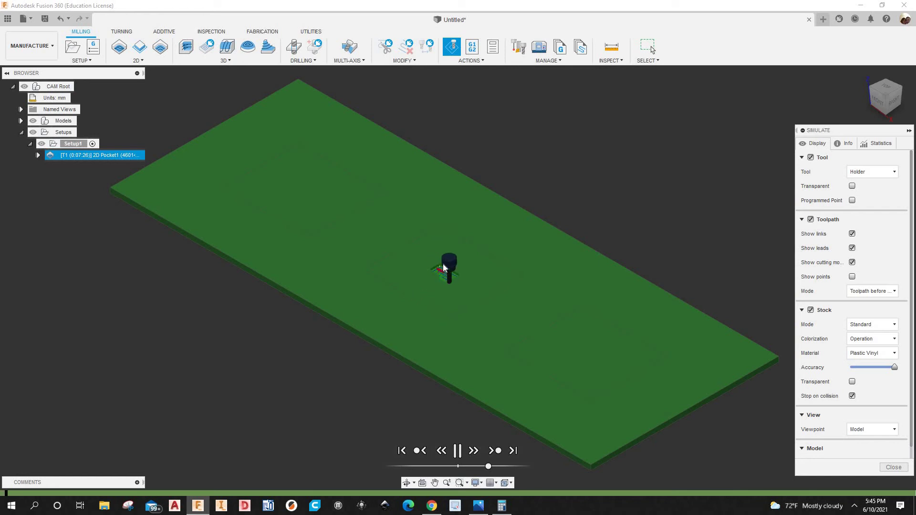
{"action": "scroll", "coordinate": [454, 279], "scroll_direction": "up", "scroll_amount": 2}
{"action": "scroll", "coordinate": [462, 279], "scroll_direction": "up", "scroll_amount": 3}
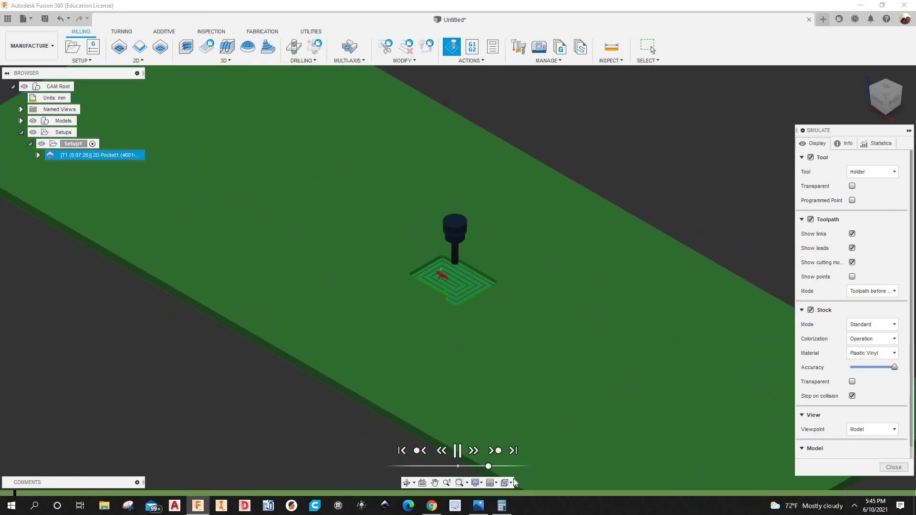
{"action": "scroll", "coordinate": [459, 277], "scroll_direction": "down", "scroll_amount": 2}
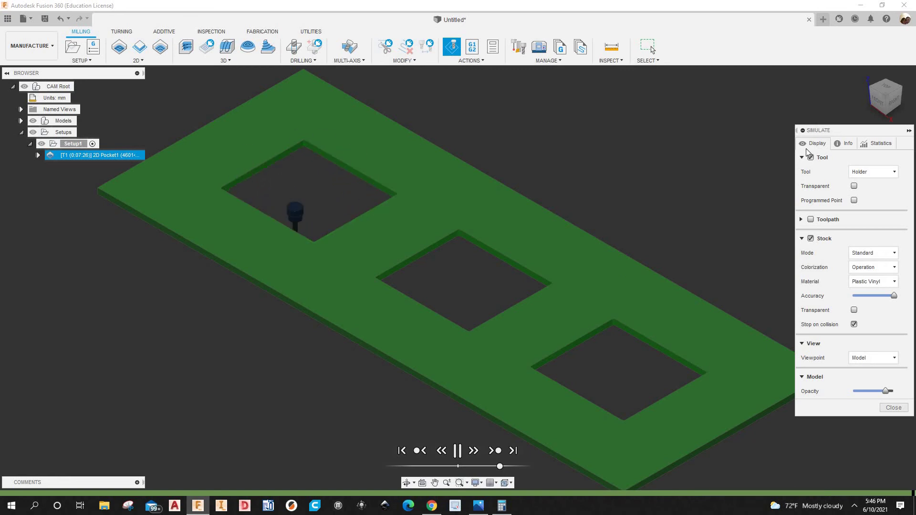
Review the simulation's operation info and machining statistics, and close the simulation.
{"action": "left_click", "coordinate": [845, 145]}
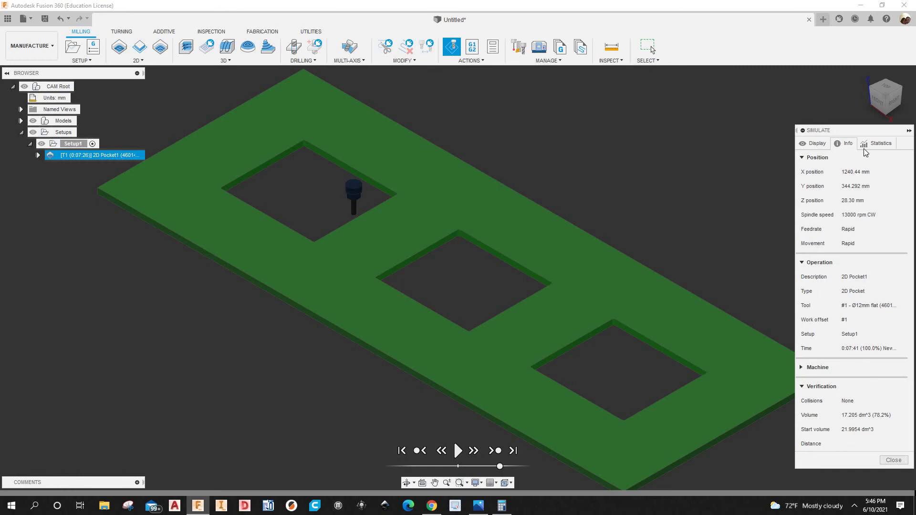
{"action": "left_click", "coordinate": [815, 144]}
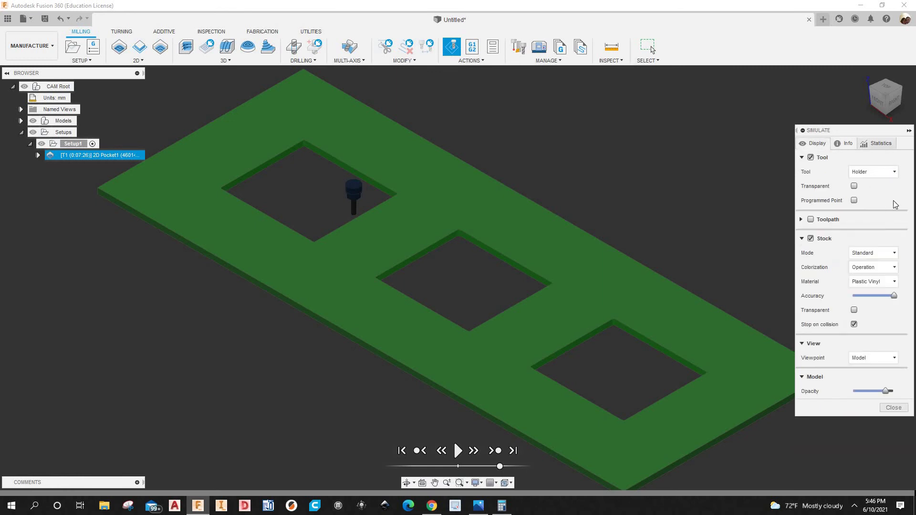
{"action": "left_click", "coordinate": [878, 143]}
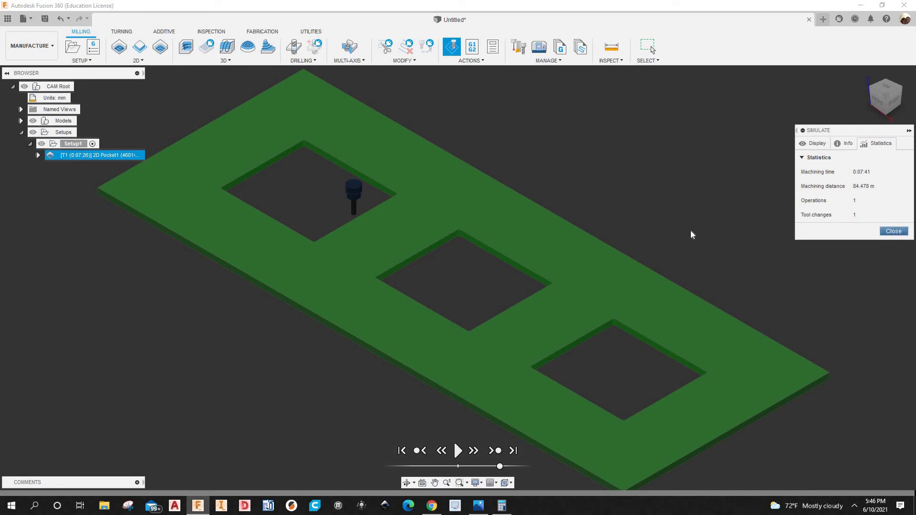
{"action": "key", "text": "Escape"}
{"action": "scroll", "coordinate": [576, 251], "scroll_direction": "down", "scroll_amount": 2}
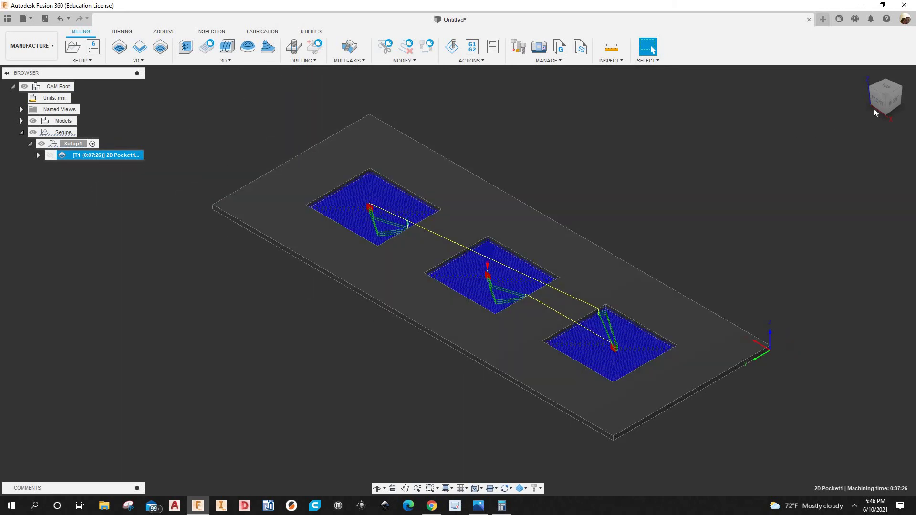
Inspect from the front how far the pocket toolpath extends below the panel, and return to the home view.
{"action": "key", "text": "F6"}
{"action": "left_click", "coordinate": [877, 101]}
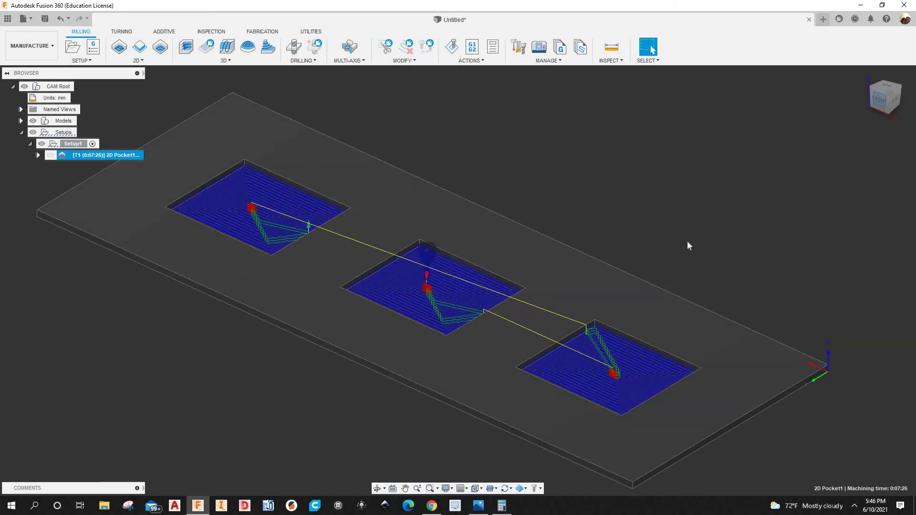
{"action": "scroll", "coordinate": [706, 292], "scroll_direction": "up", "scroll_amount": 6}
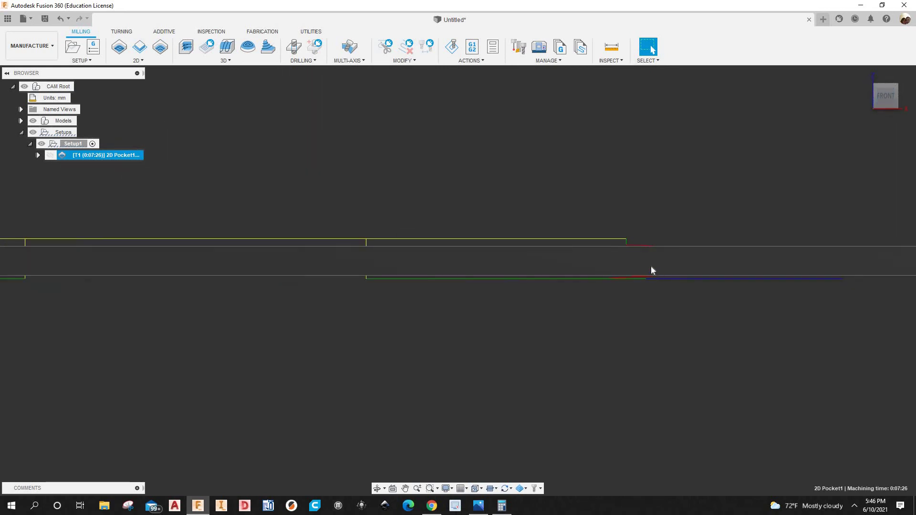
{"action": "scroll", "coordinate": [570, 254], "scroll_direction": "up", "scroll_amount": 3}
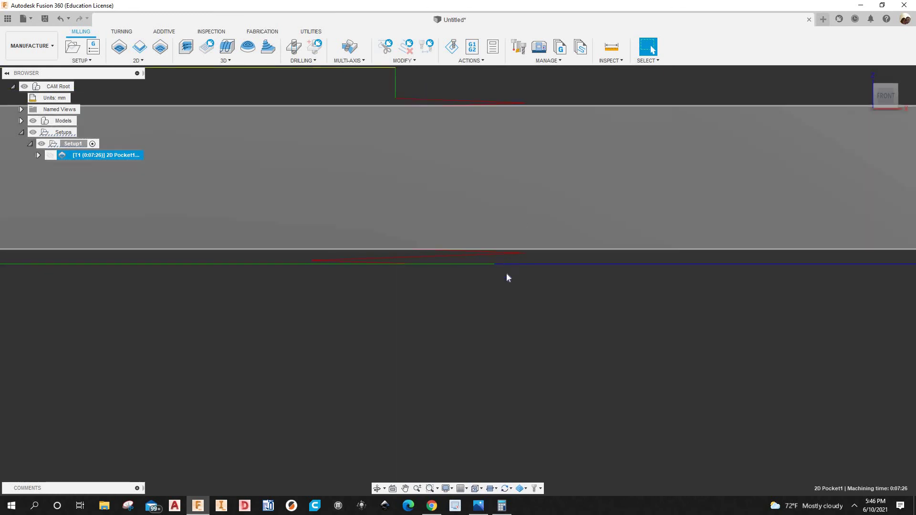
{"action": "scroll", "coordinate": [506, 273], "scroll_direction": "up", "scroll_amount": 2}
{"action": "scroll", "coordinate": [520, 268], "scroll_direction": "down", "scroll_amount": 3}
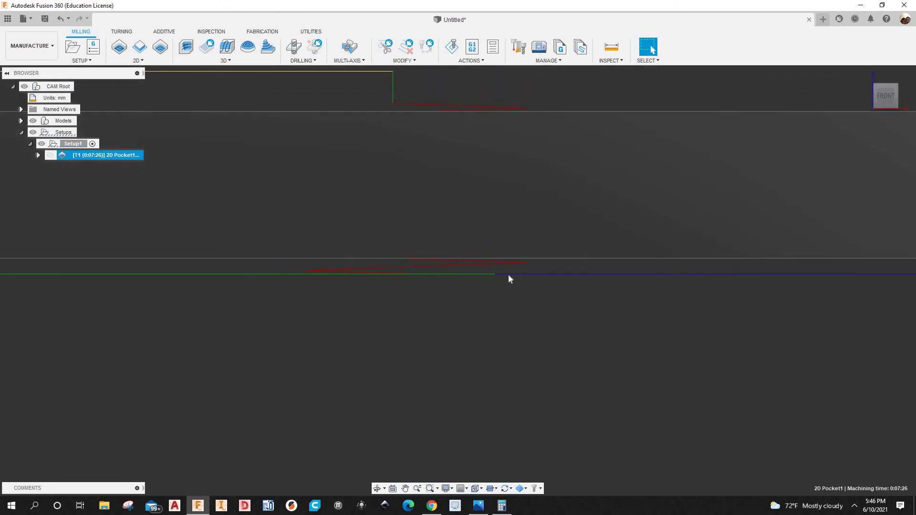
{"action": "scroll", "coordinate": [511, 270], "scroll_direction": "down", "scroll_amount": 3}
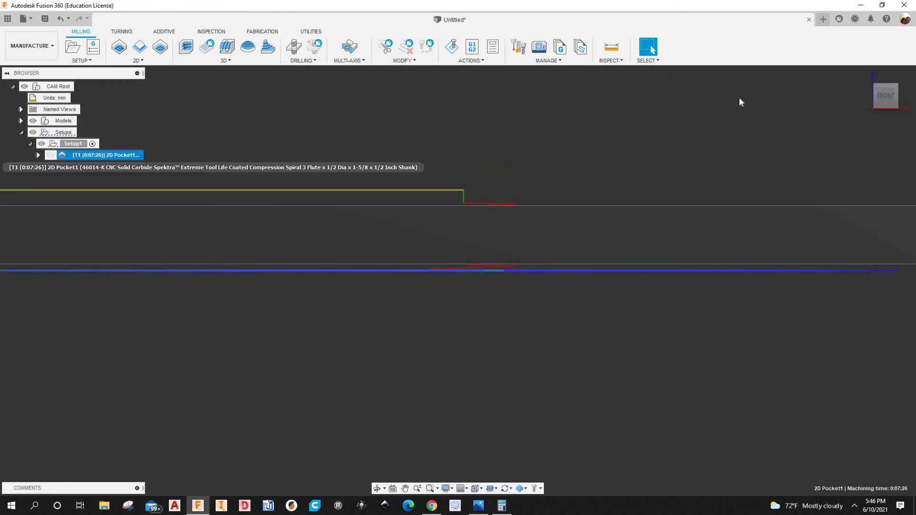
{"action": "left_click", "coordinate": [865, 74]}
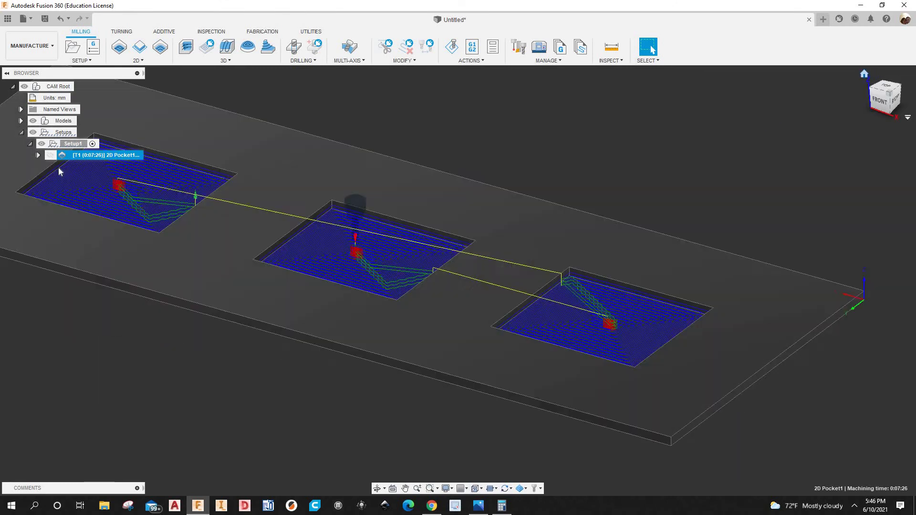
Rename the milling setup as "base top panel".
{"action": "left_click", "coordinate": [91, 154]}
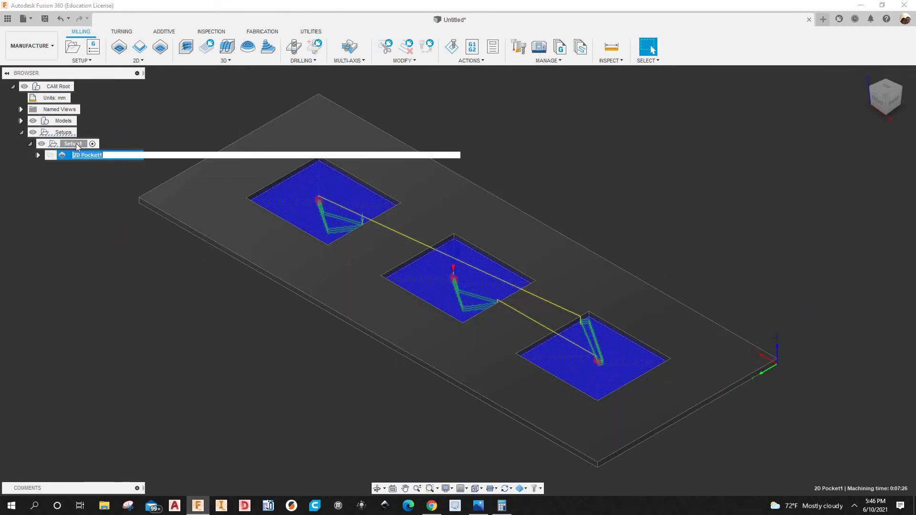
{"action": "left_click", "coordinate": [77, 145]}
{"action": "left_click", "coordinate": [77, 144]}
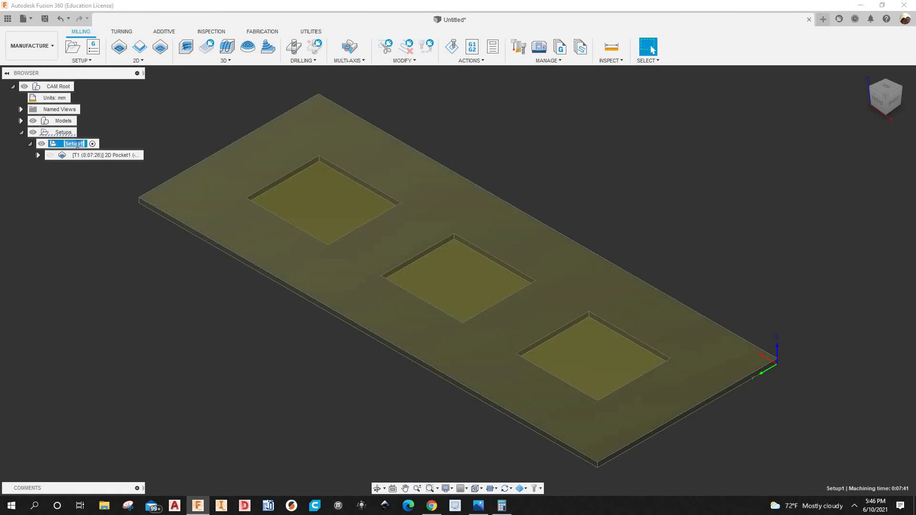
{"action": "type", "text": "base top panel"}
{"action": "key", "text": "Return"}
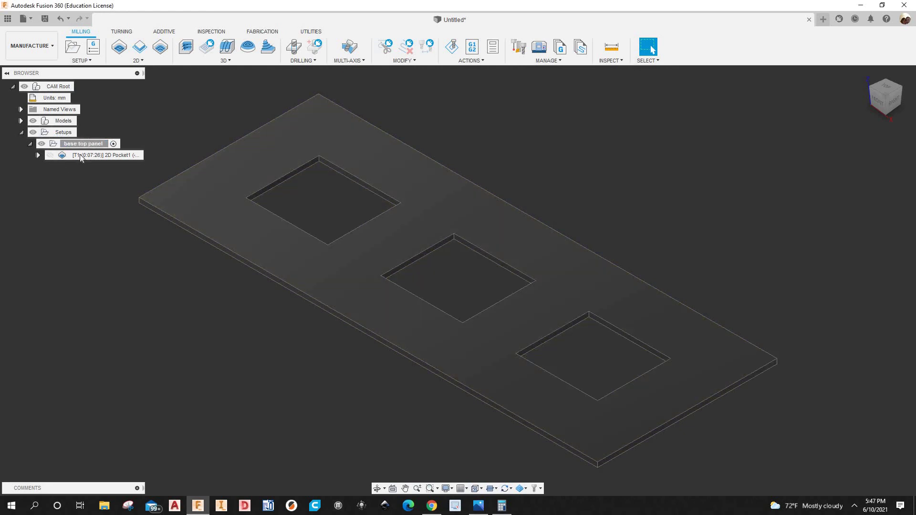
Create an NC program from the base top panel setup using the woodWOP post, set its comment to "46014-k", and post it.
{"action": "left_click", "coordinate": [86, 144]}
{"action": "left_click", "coordinate": [88, 144]}
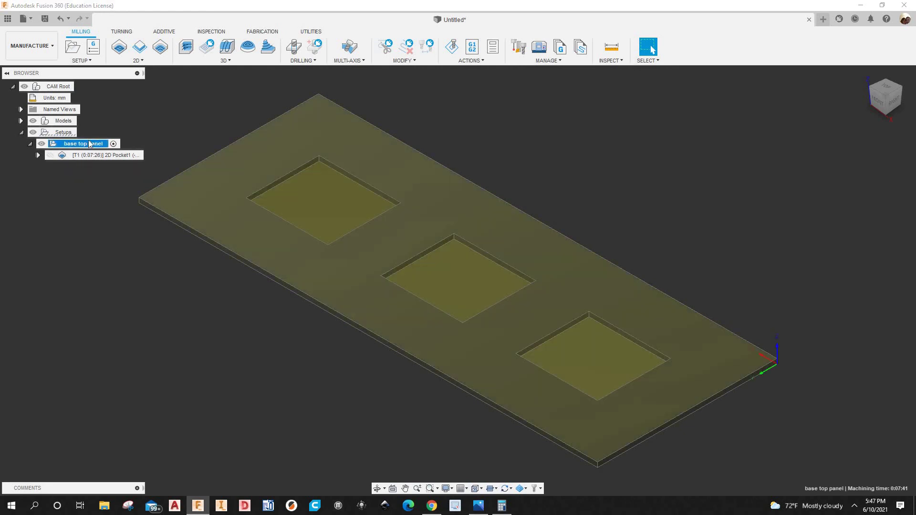
{"action": "right_click", "coordinate": [90, 145]}
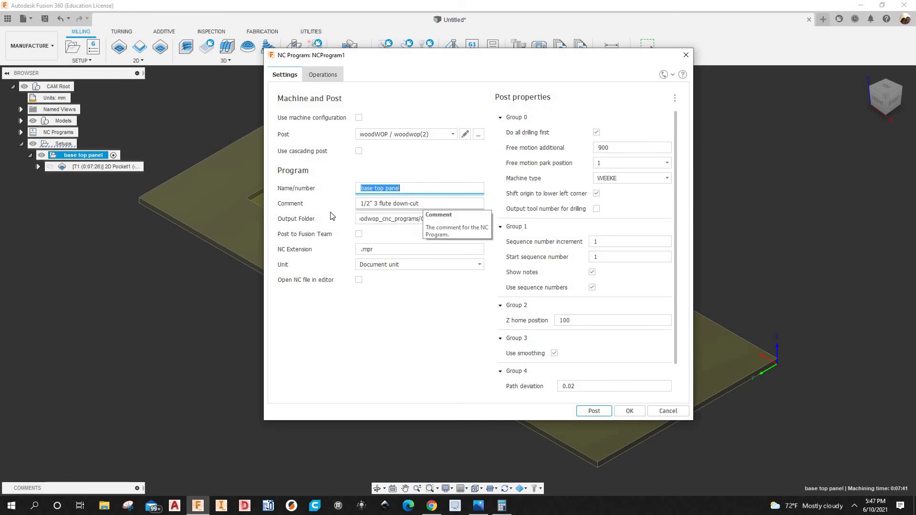
{"action": "key", "text": "Tab"}
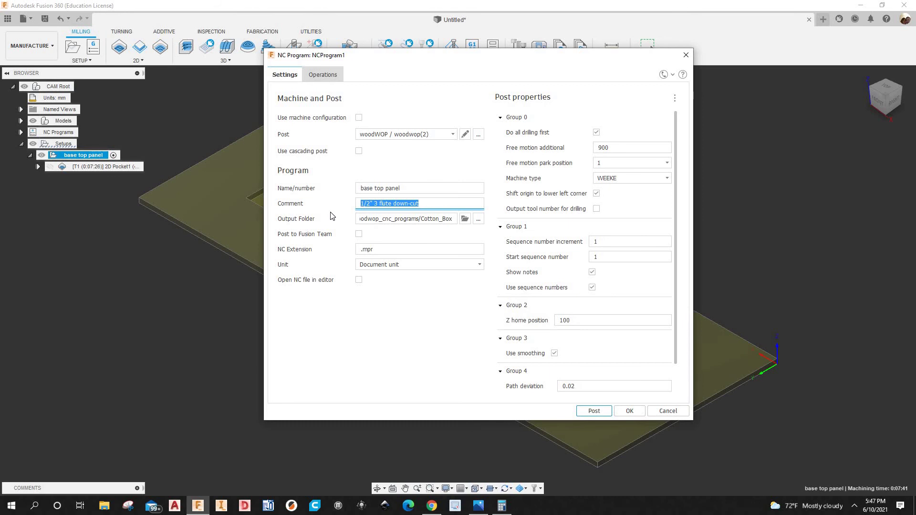
{"action": "type", "text": "46014-k"}
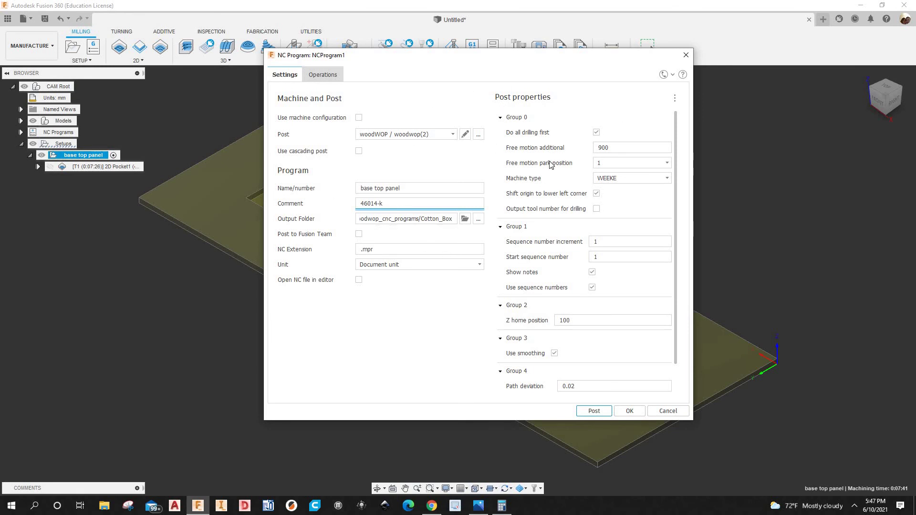
{"action": "scroll", "coordinate": [674, 301], "scroll_direction": "down", "scroll_amount": 2}
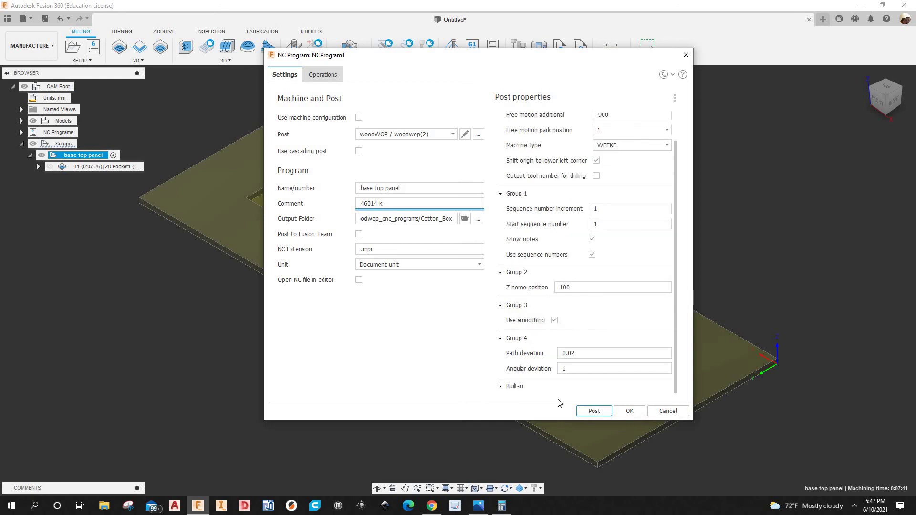
{"action": "left_click", "coordinate": [592, 414]}
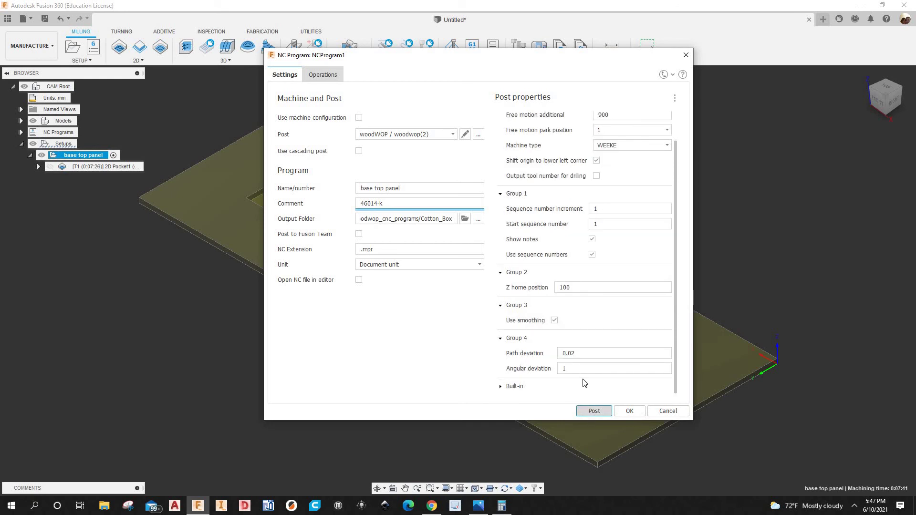
{"action": "left_click", "coordinate": [595, 412]}
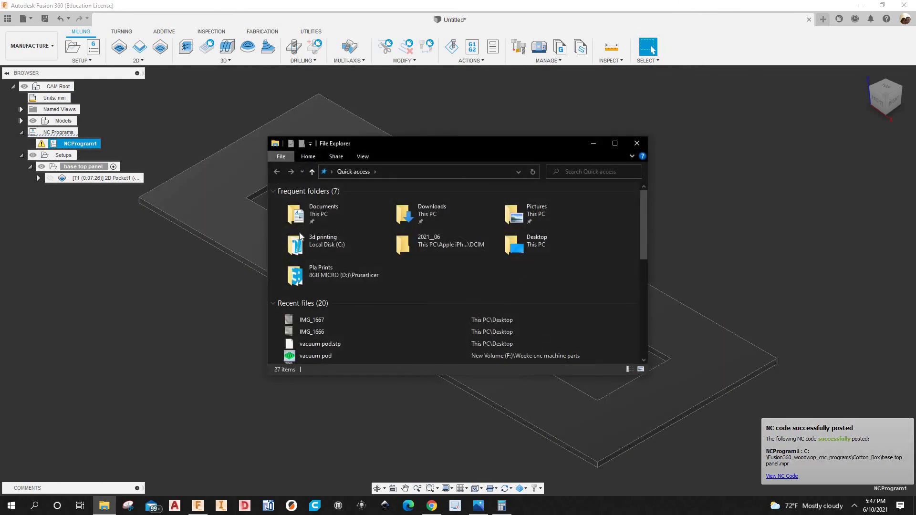
Switch to File Explorer and open the "base top panel" mpr file from C:\Fusion360_woodwop_cnc_programs\Cotton_Box in woodWOP.
{"action": "left_click", "coordinate": [519, 172]}
{"action": "left_click", "coordinate": [312, 172]}
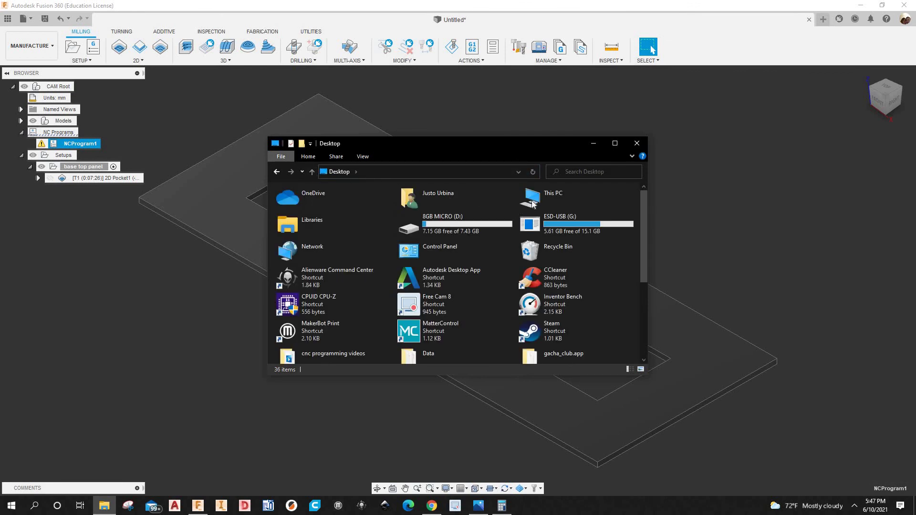
{"action": "double_click", "coordinate": [549, 197]}
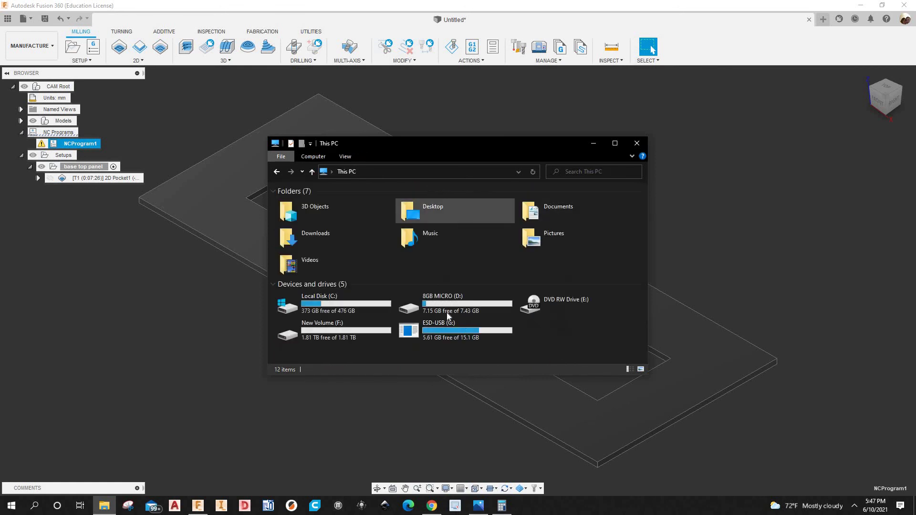
{"action": "double_click", "coordinate": [351, 297]}
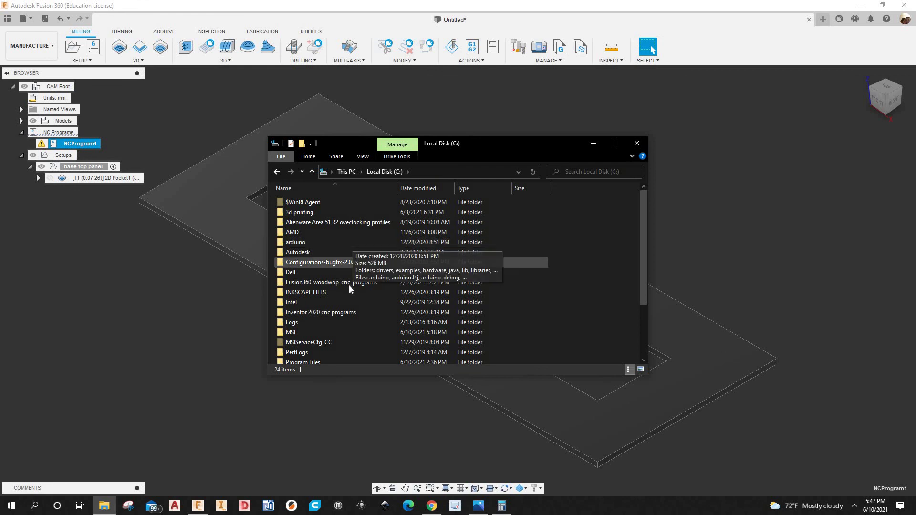
{"action": "double_click", "coordinate": [349, 285]}
{"action": "double_click", "coordinate": [315, 203]}
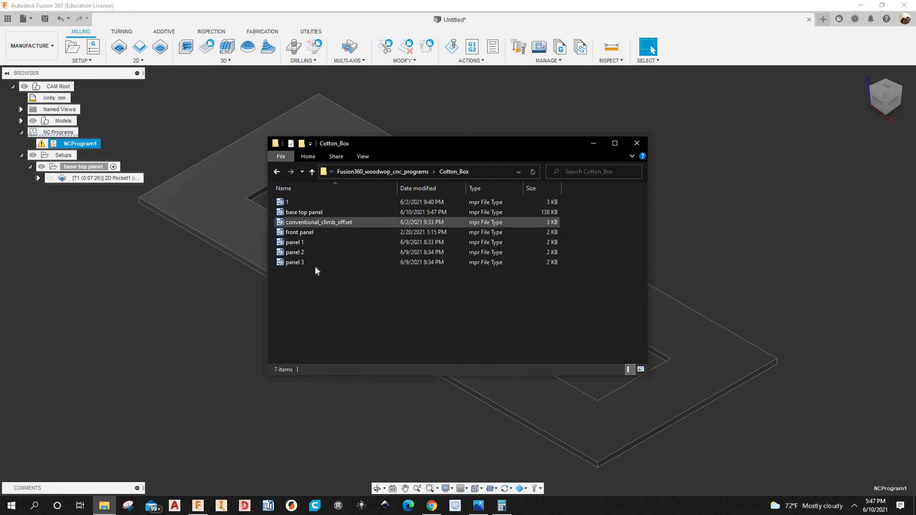
{"action": "left_click", "coordinate": [306, 212]}
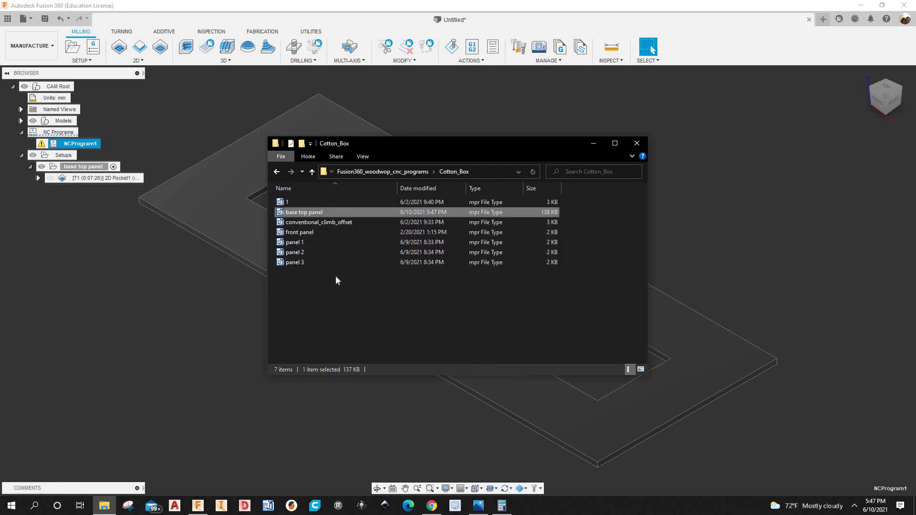
{"action": "double_click", "coordinate": [306, 216]}
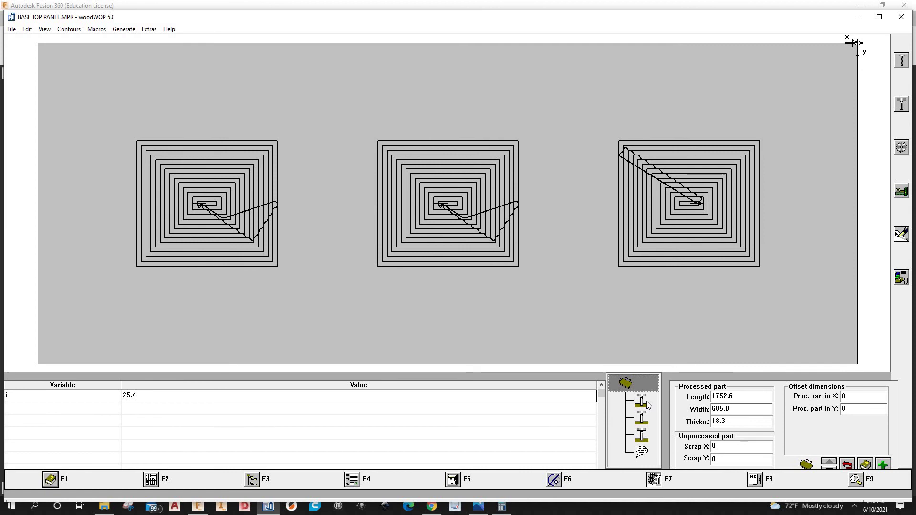
Examine the contour, feed, tool and speed of the three routing operations in the woodWOP program.
{"action": "left_click", "coordinate": [643, 419]}
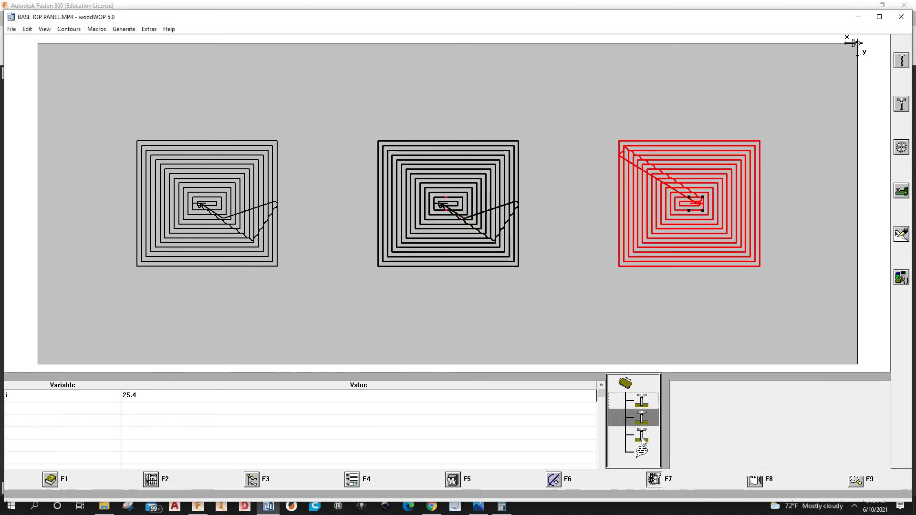
{"action": "double_click", "coordinate": [643, 436]}
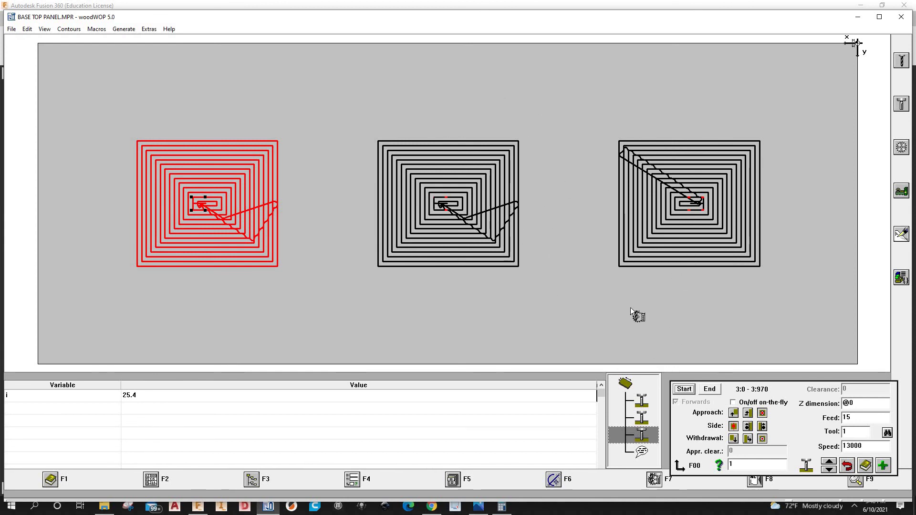
{"action": "left_click", "coordinate": [642, 400]}
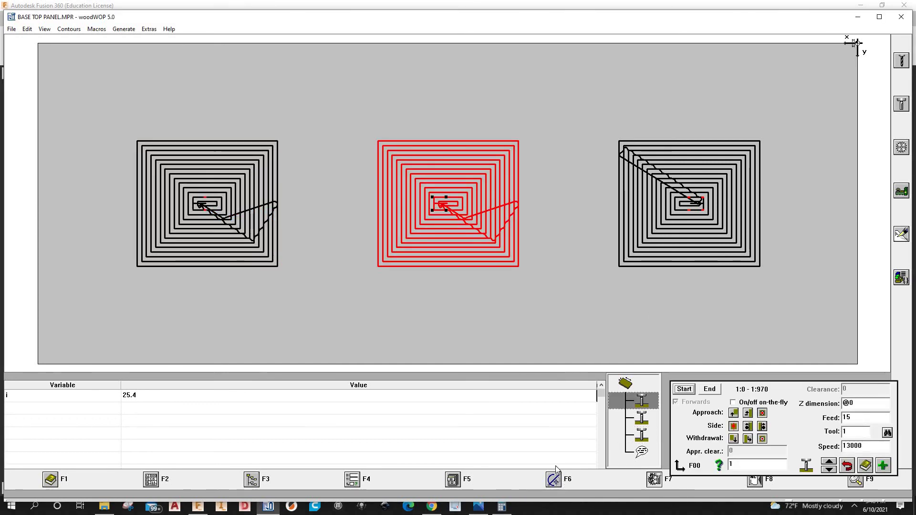
{"action": "left_click", "coordinate": [642, 434]}
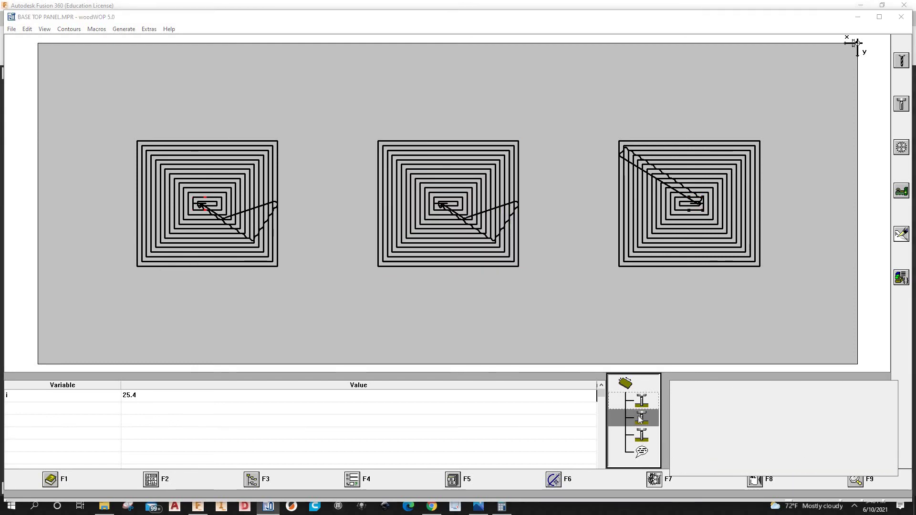